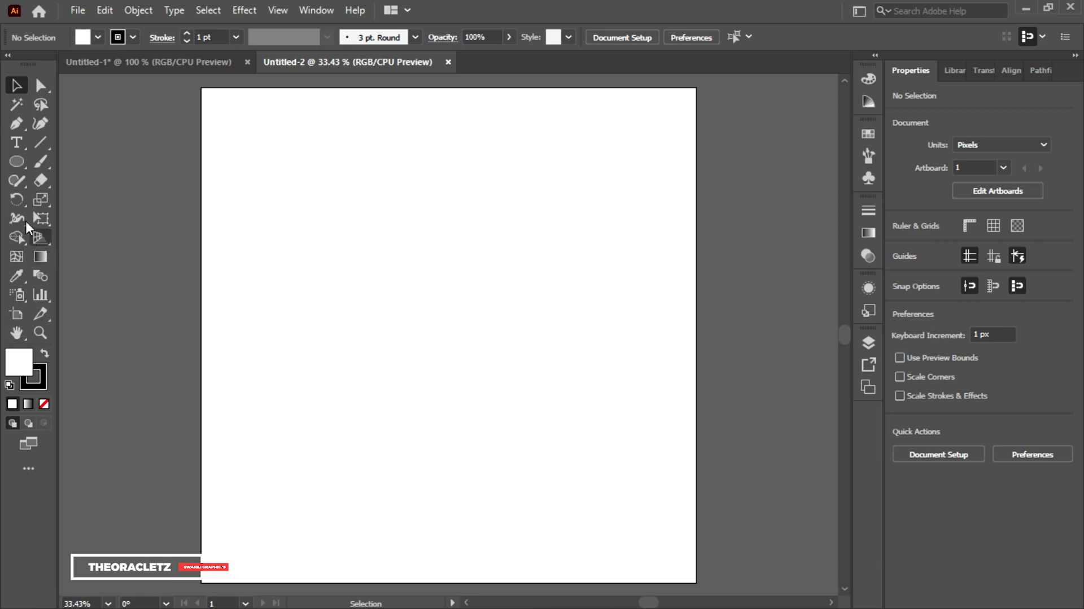
Draw a circle about 200 px in diameter, slightly above and beside the artboard's center, with the Ellipse tool
{"action": "left_click", "coordinate": [16, 161]}
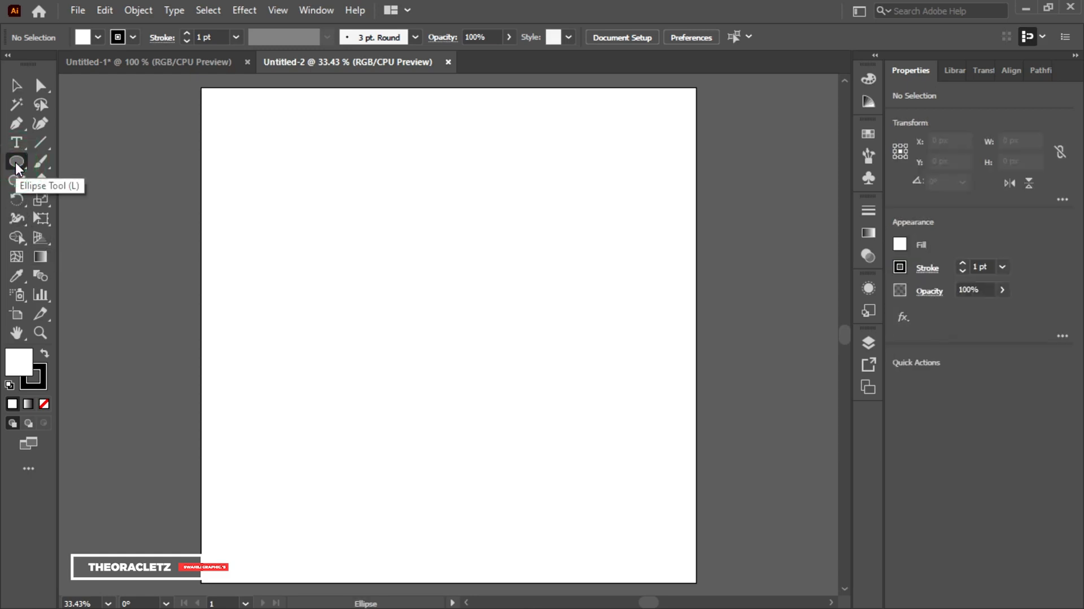
{"action": "right_click", "coordinate": [16, 163]}
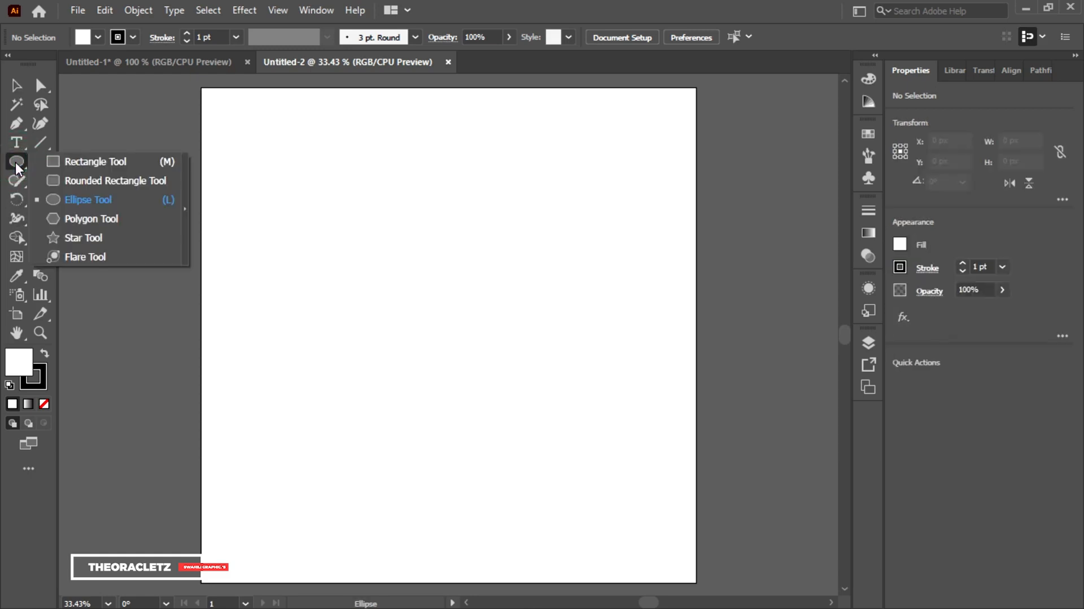
{"action": "left_click", "coordinate": [107, 203]}
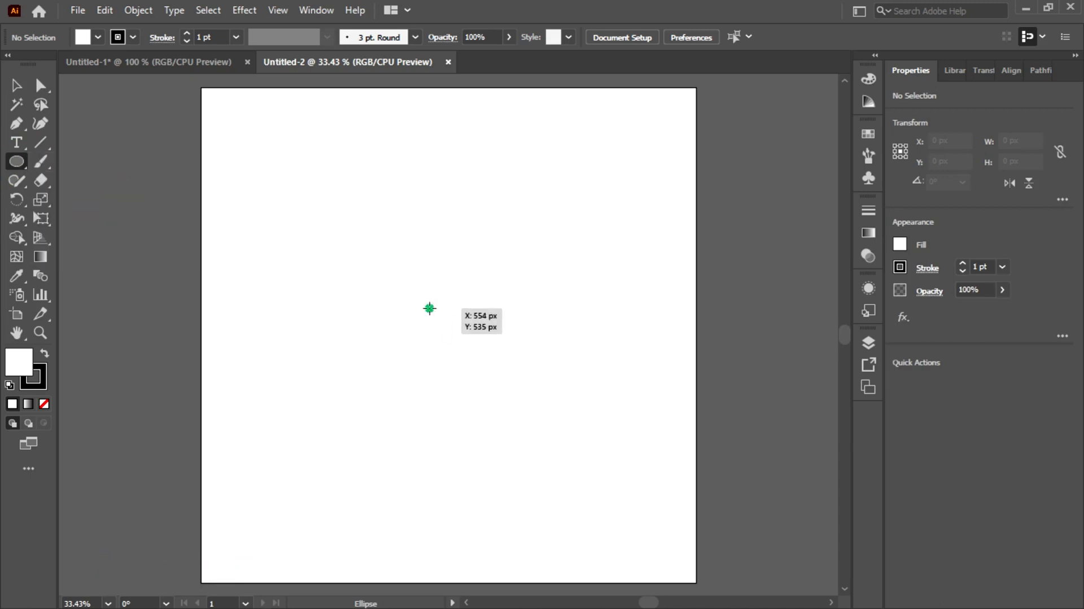
{"action": "left_click_drag", "start_coordinate": [429, 308], "coordinate": [508, 417]}
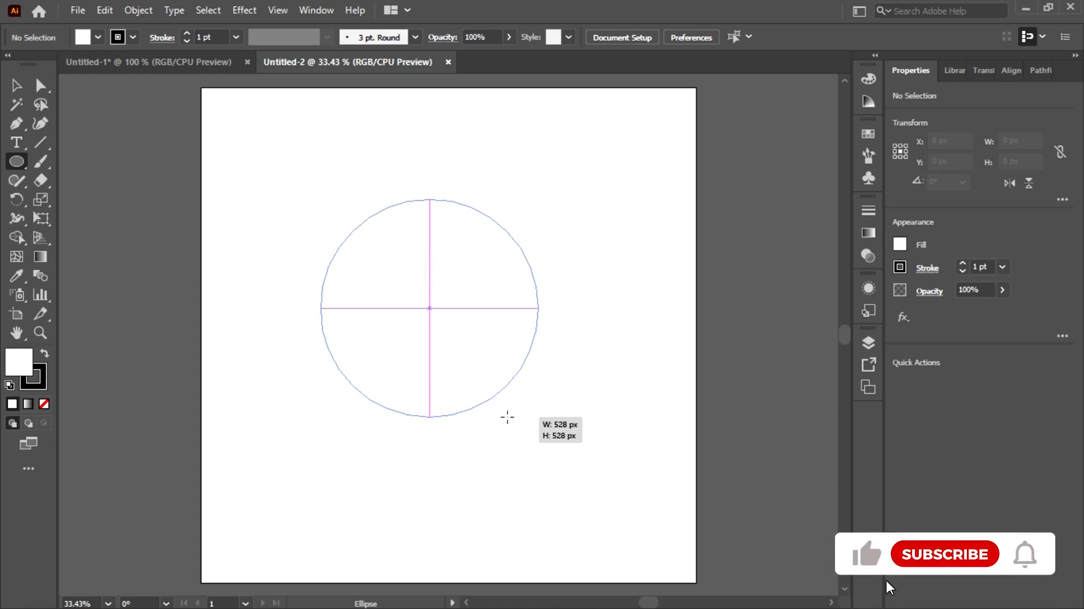
{"action": "left_click_drag", "start_coordinate": [507, 417], "coordinate": [471, 342]}
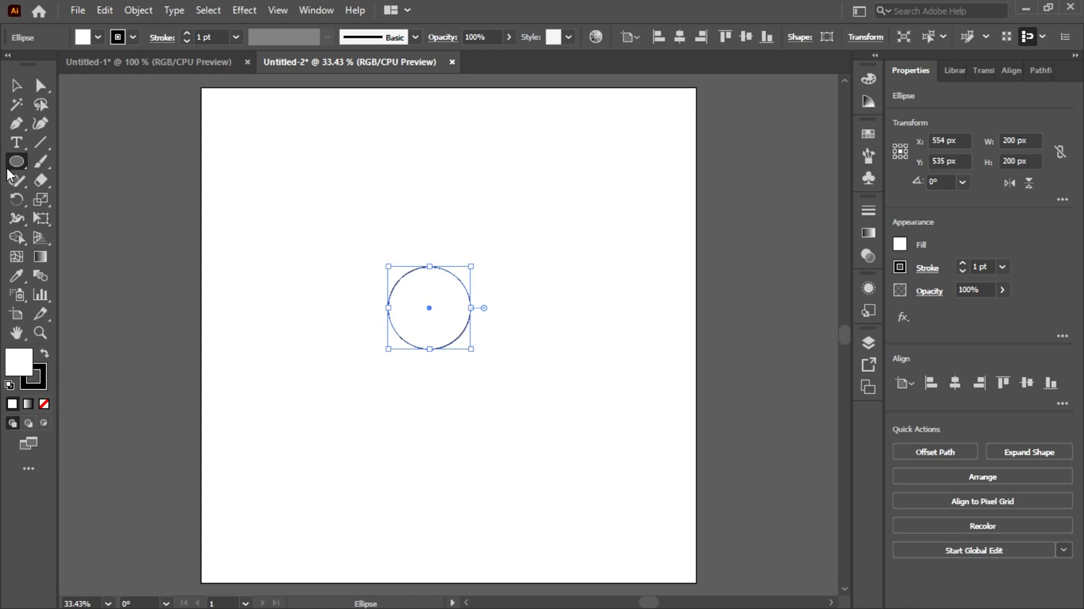
Try a 5 pt stroke on the circle and delete the circle from the artboard
{"action": "left_click", "coordinate": [216, 35]}
{"action": "type", "text": "5"}
{"action": "key", "text": "Return"}
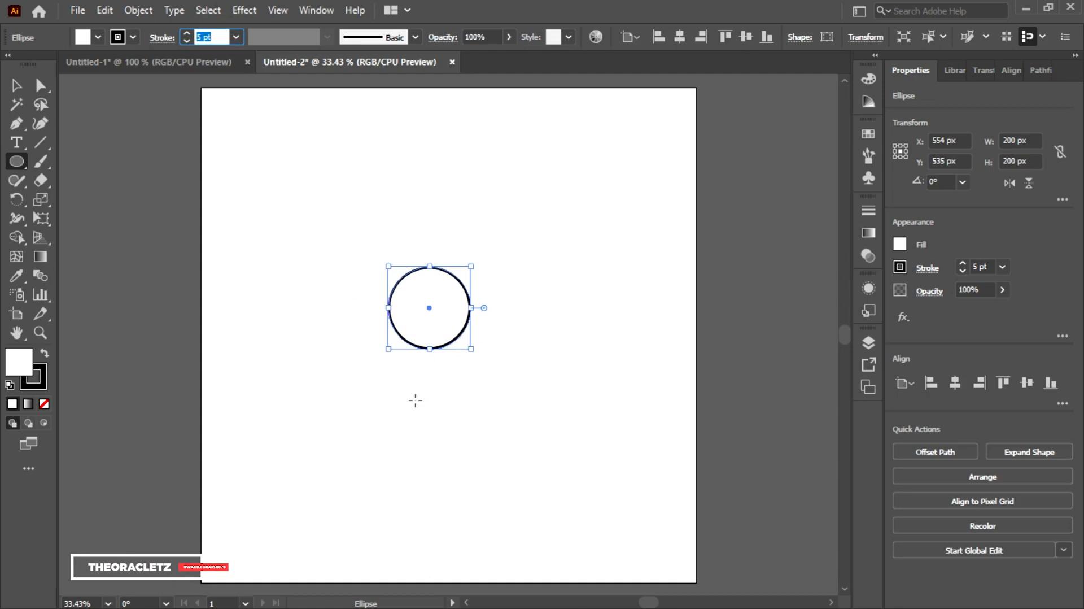
{"action": "key", "text": "BackSpace"}
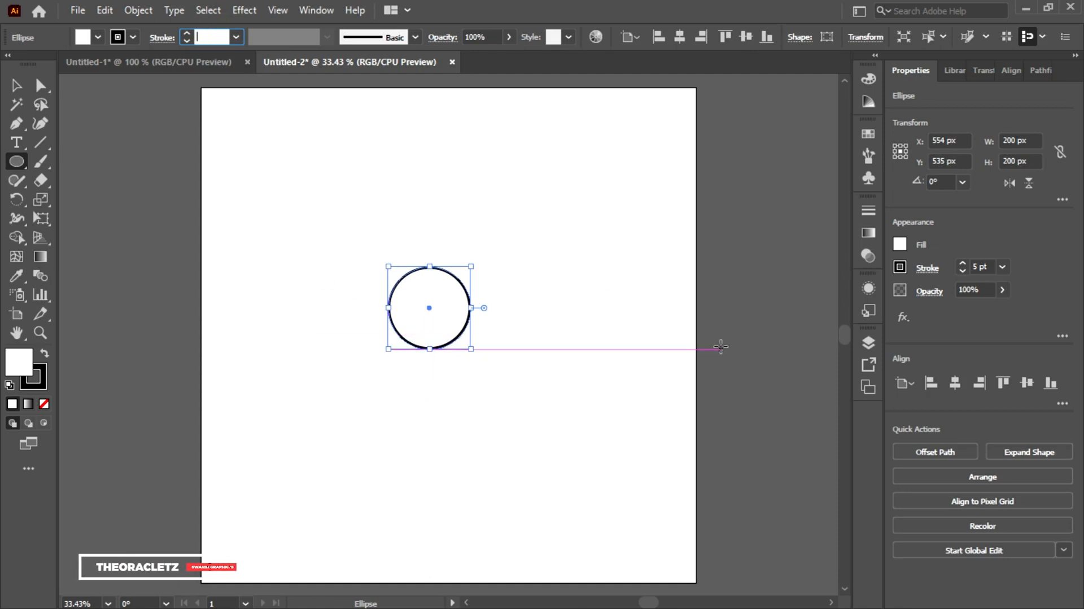
{"action": "left_click", "coordinate": [17, 86]}
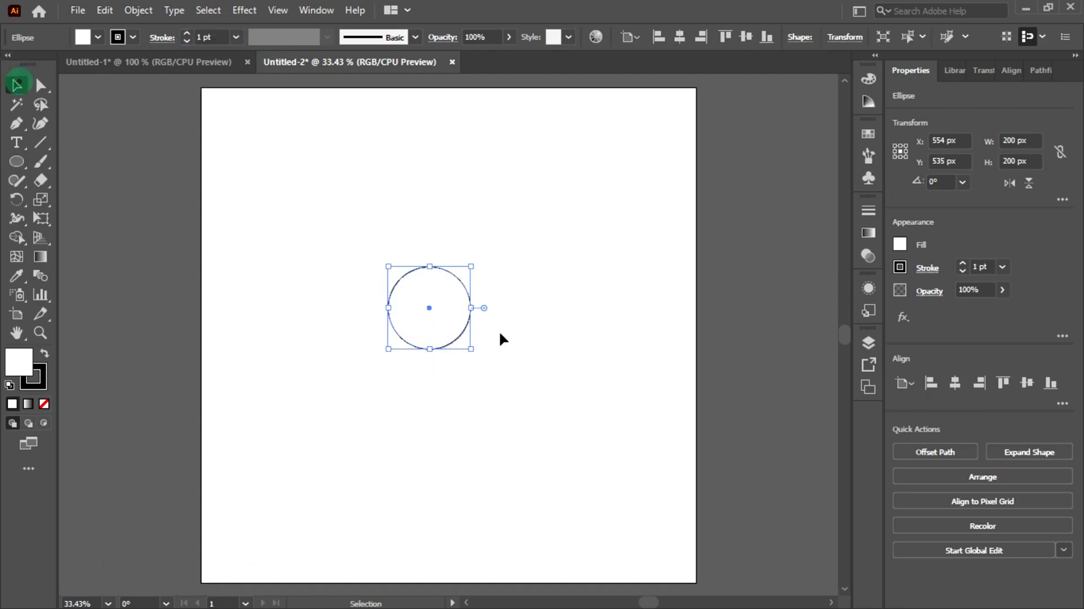
{"action": "key", "text": "Delete"}
Create a circle with a width and height of 100 px on the artboard
{"action": "left_click", "coordinate": [19, 155]}
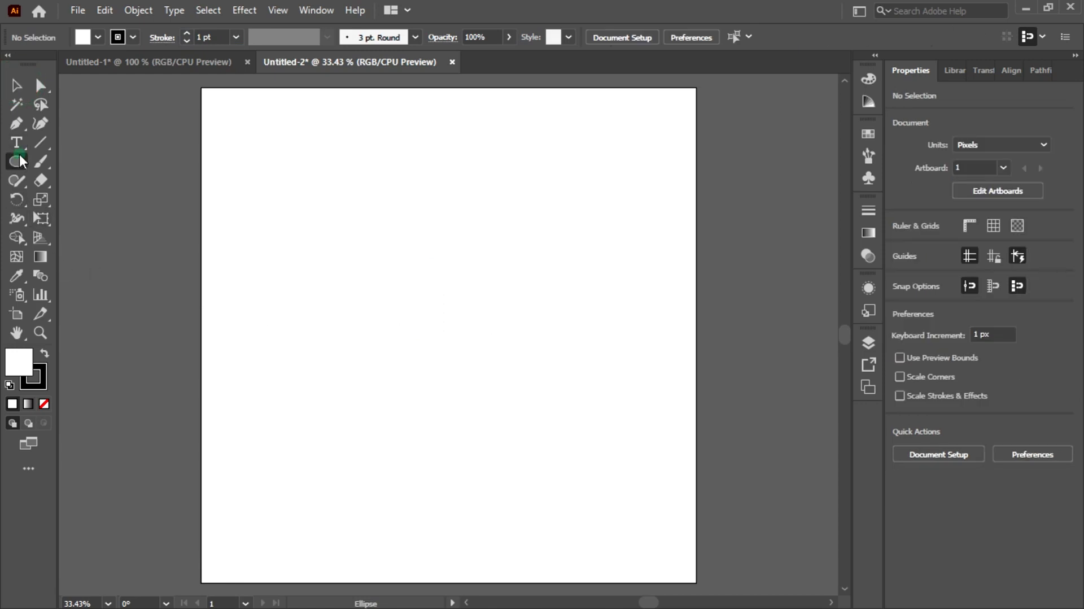
{"action": "left_click", "coordinate": [23, 159]}
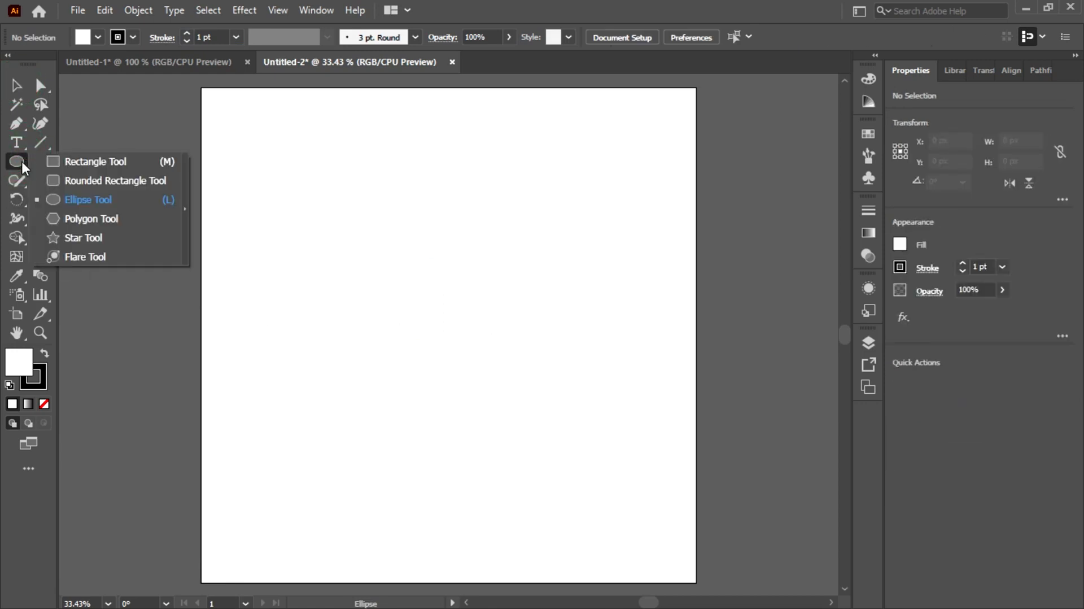
{"action": "left_click", "coordinate": [91, 201]}
{"action": "left_click", "coordinate": [443, 241]}
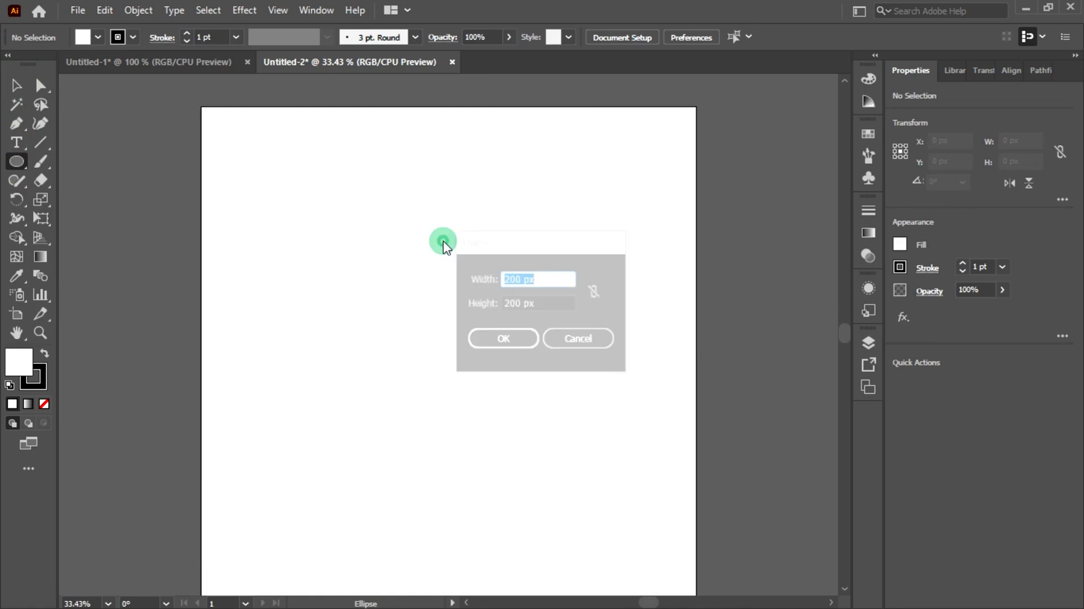
{"action": "double_click", "coordinate": [520, 279]}
{"action": "type", "text": "100"}
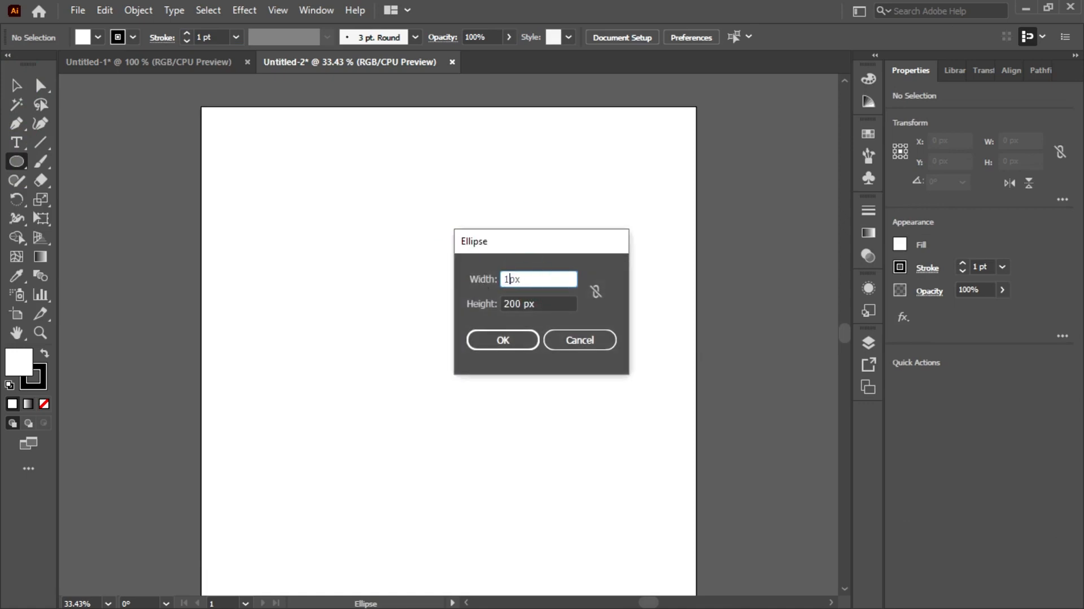
{"action": "double_click", "coordinate": [522, 303]}
{"action": "type", "text": "1"}
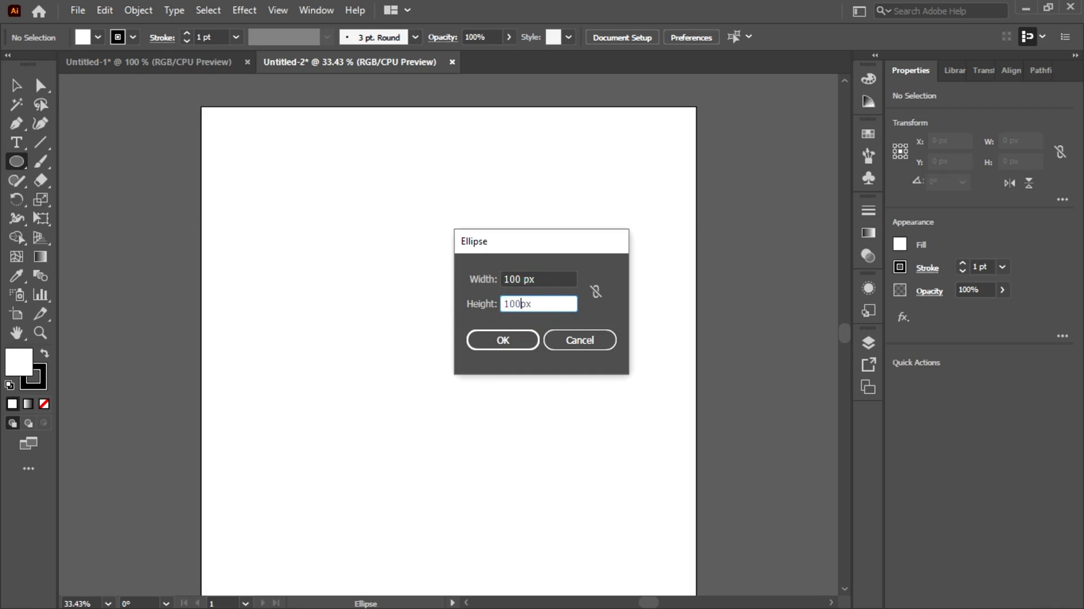
{"action": "left_click", "coordinate": [505, 341]}
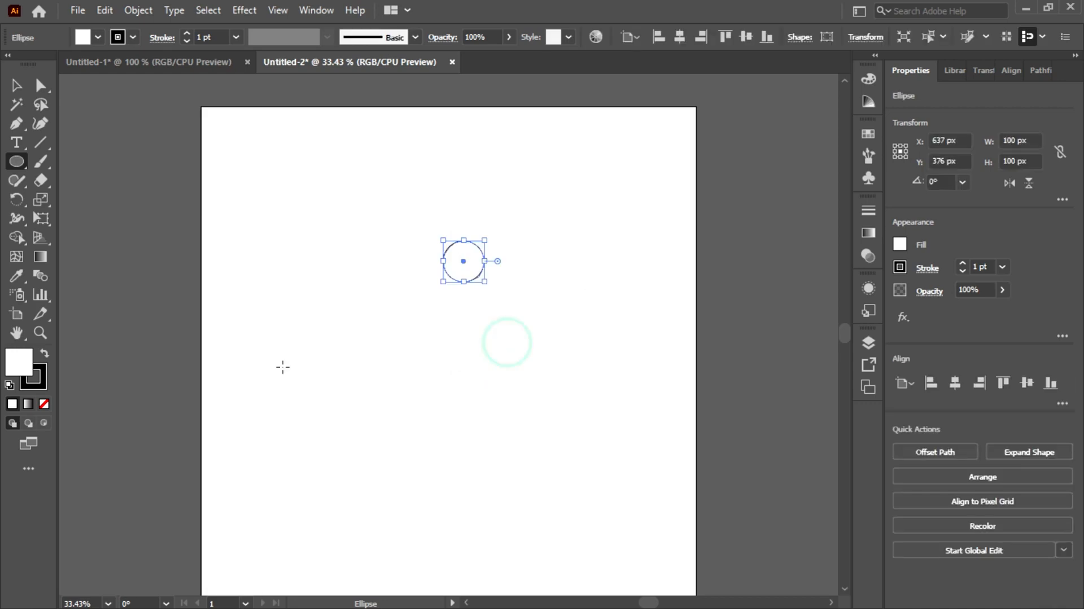
Center the 100 px circle horizontally and vertically on the artboard
{"action": "left_click", "coordinate": [15, 85]}
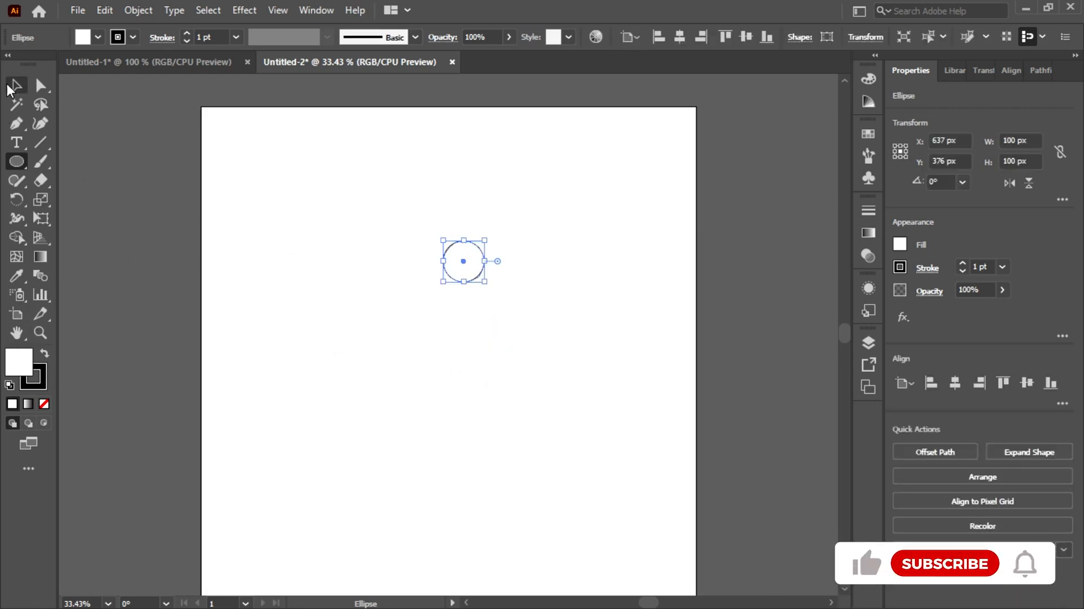
{"action": "left_click_drag", "start_coordinate": [416, 213], "coordinate": [527, 308]}
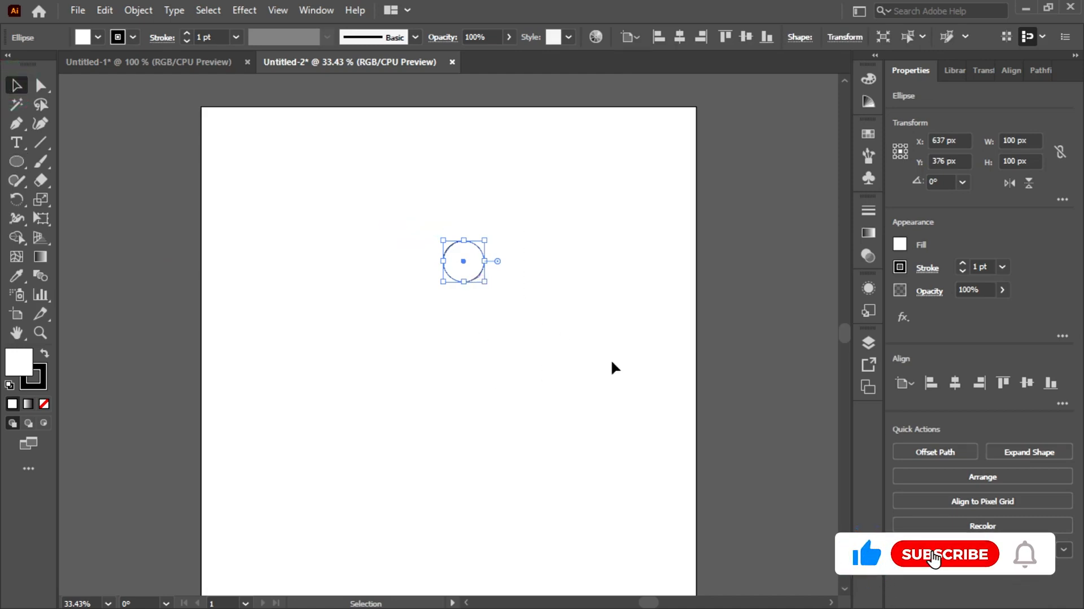
{"action": "left_click", "coordinate": [956, 385]}
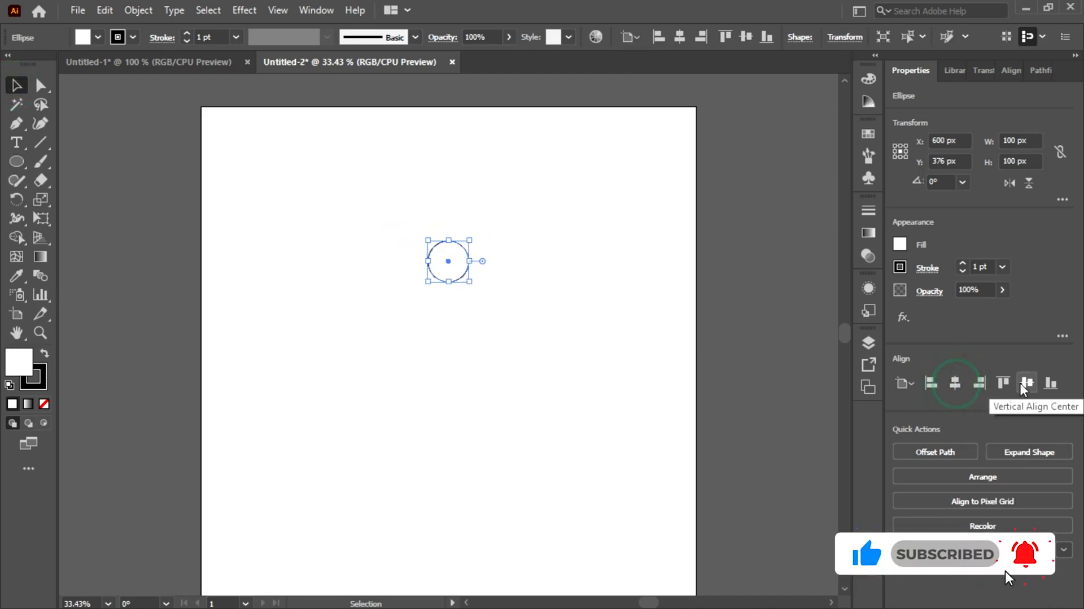
{"action": "left_click", "coordinate": [1027, 383]}
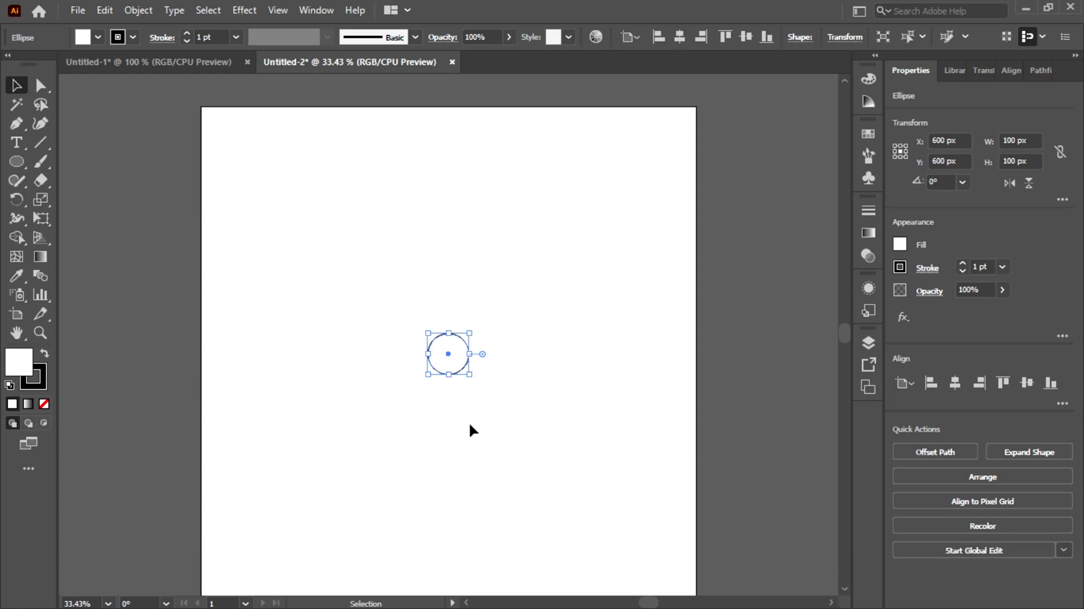
Create a small ellipse 25 px wide and 26 px high beside the large circle
{"action": "scroll", "coordinate": [470, 423], "scroll_direction": "up", "scroll_amount": 3}
{"action": "scroll", "coordinate": [470, 424], "scroll_direction": "up", "scroll_amount": 1}
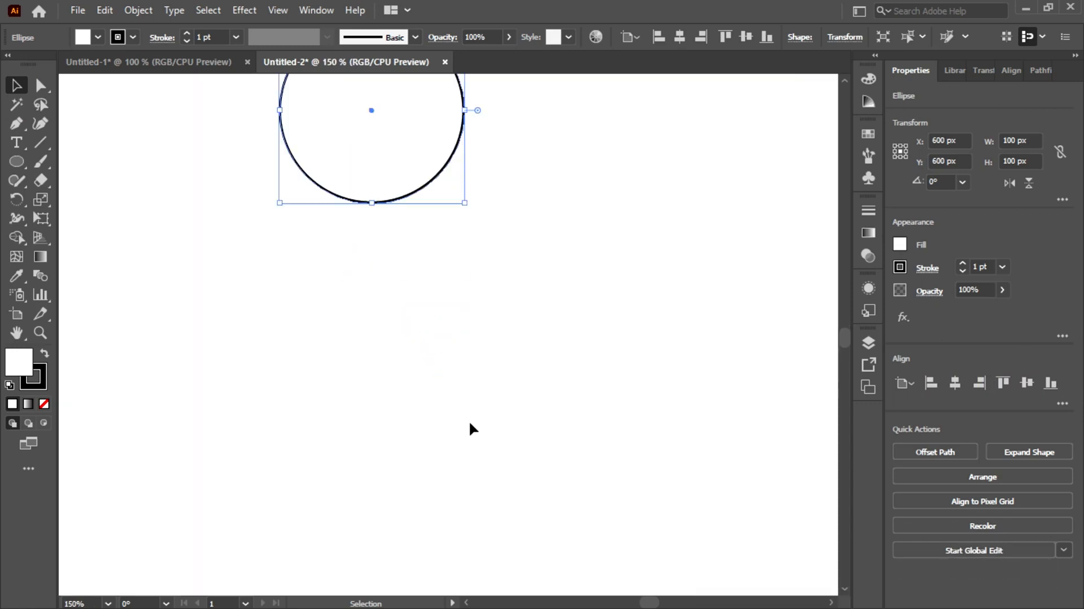
{"action": "key", "text": "space"}
{"action": "left_click_drag", "start_coordinate": [396, 245], "coordinate": [434, 486]}
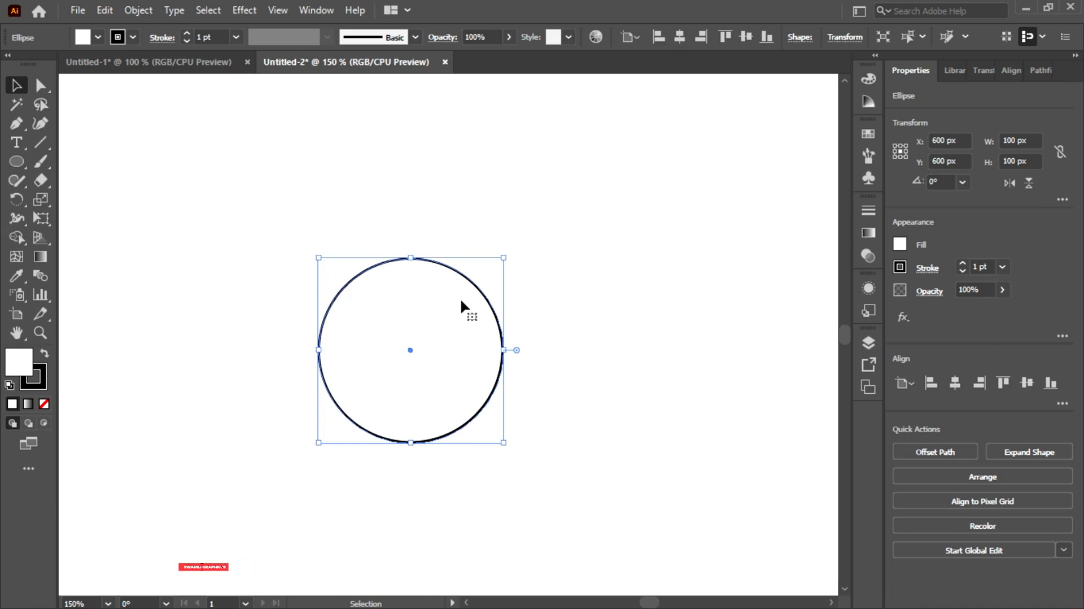
{"action": "left_click", "coordinate": [23, 157]}
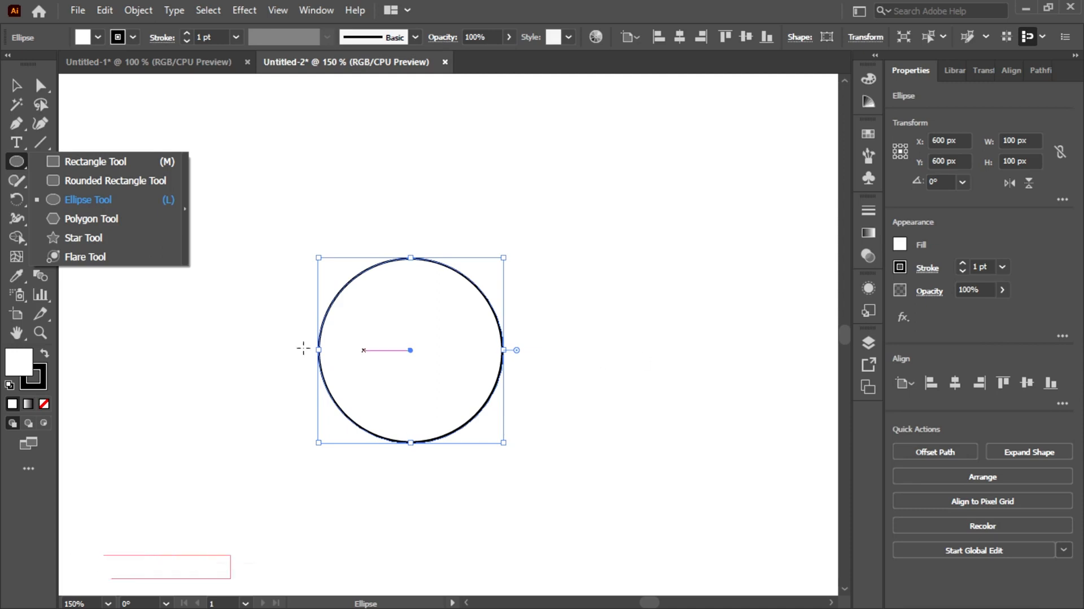
{"action": "left_click", "coordinate": [638, 295]}
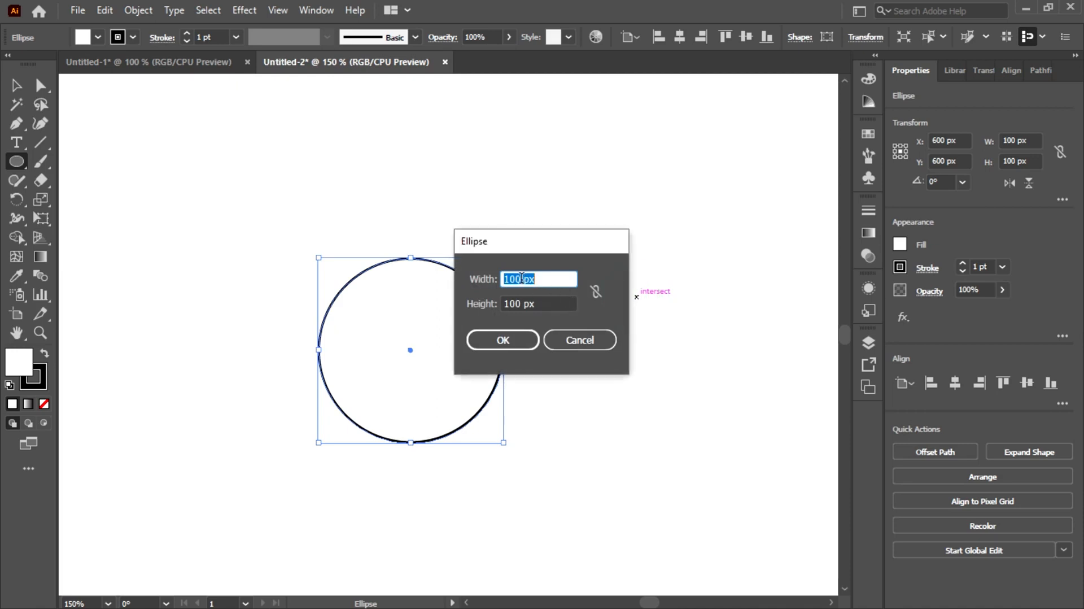
{"action": "left_click", "coordinate": [517, 277]}
{"action": "left_click_drag", "start_coordinate": [528, 280], "coordinate": [503, 280]}
{"action": "type", "text": "25"}
{"action": "left_click", "coordinate": [518, 304]}
{"action": "left_click", "coordinate": [519, 277]}
{"action": "type", "text": "25"}
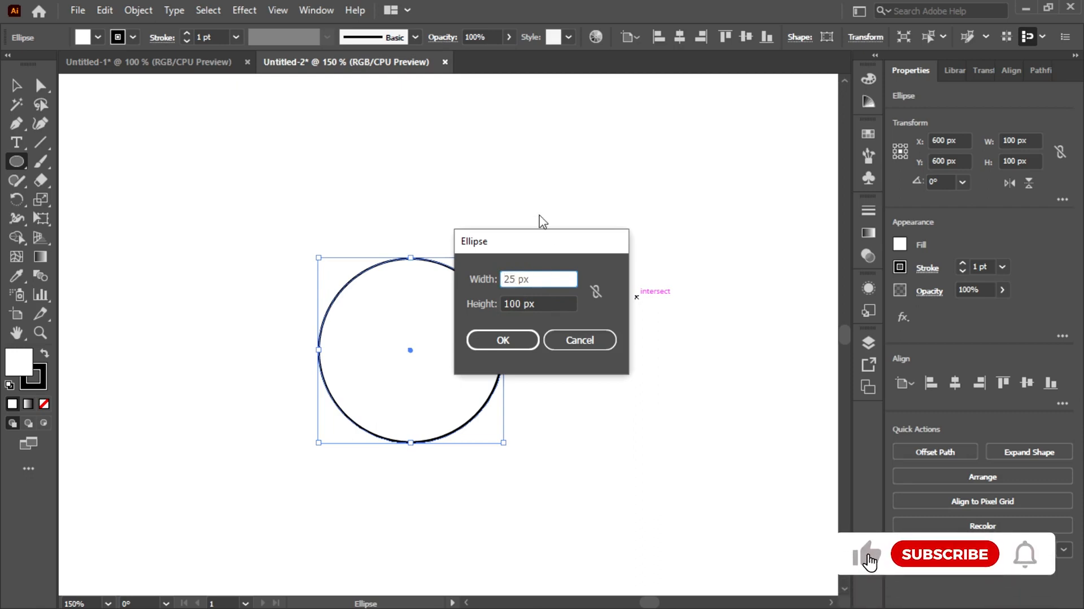
{"action": "left_click_drag", "start_coordinate": [525, 305], "coordinate": [500, 306]}
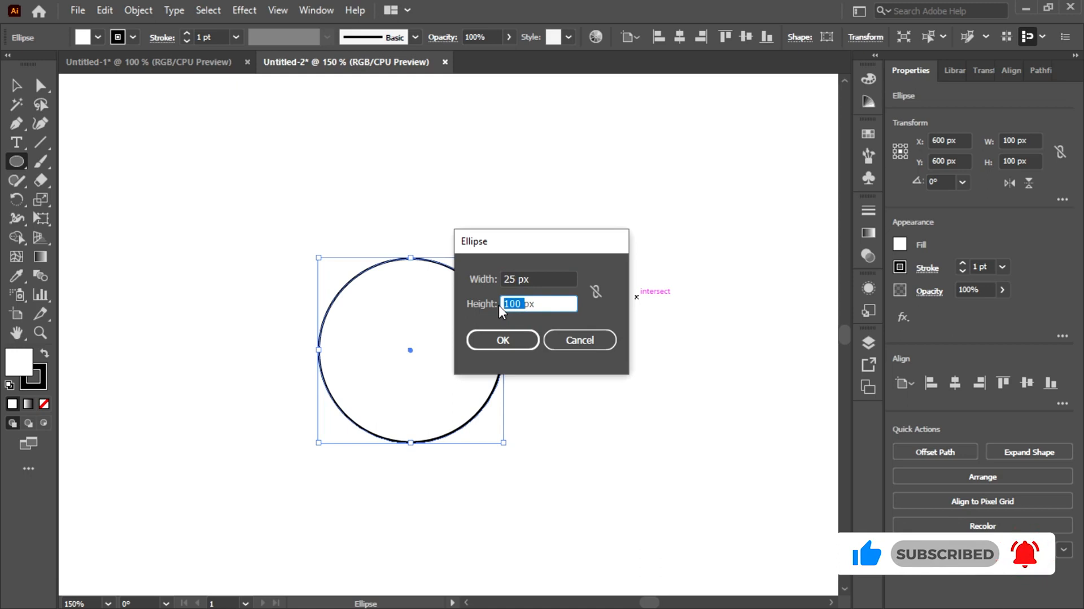
{"action": "type", "text": "26"}
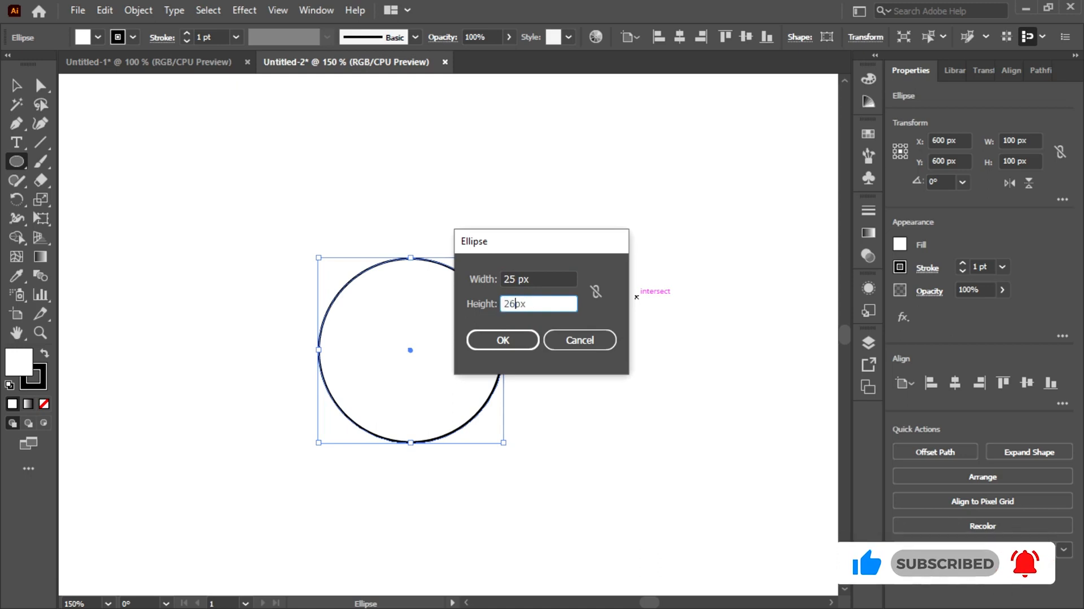
{"action": "left_click", "coordinate": [491, 337]}
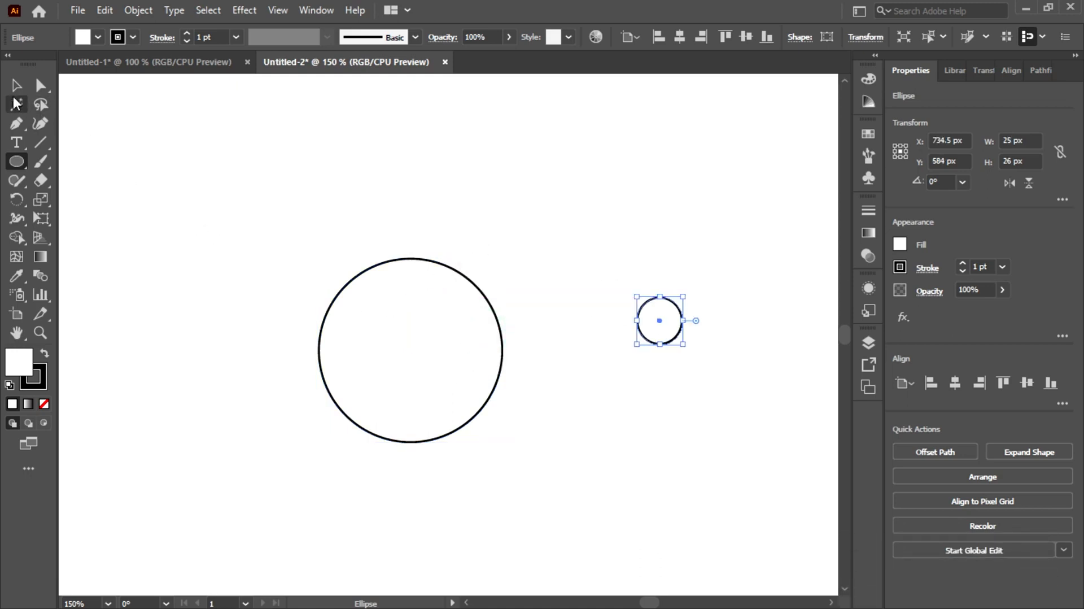
Align the large circle and the small ellipse to each other by their horizontal and vertical centers
{"action": "left_click", "coordinate": [16, 84]}
{"action": "left_click_drag", "start_coordinate": [150, 159], "coordinate": [784, 563]}
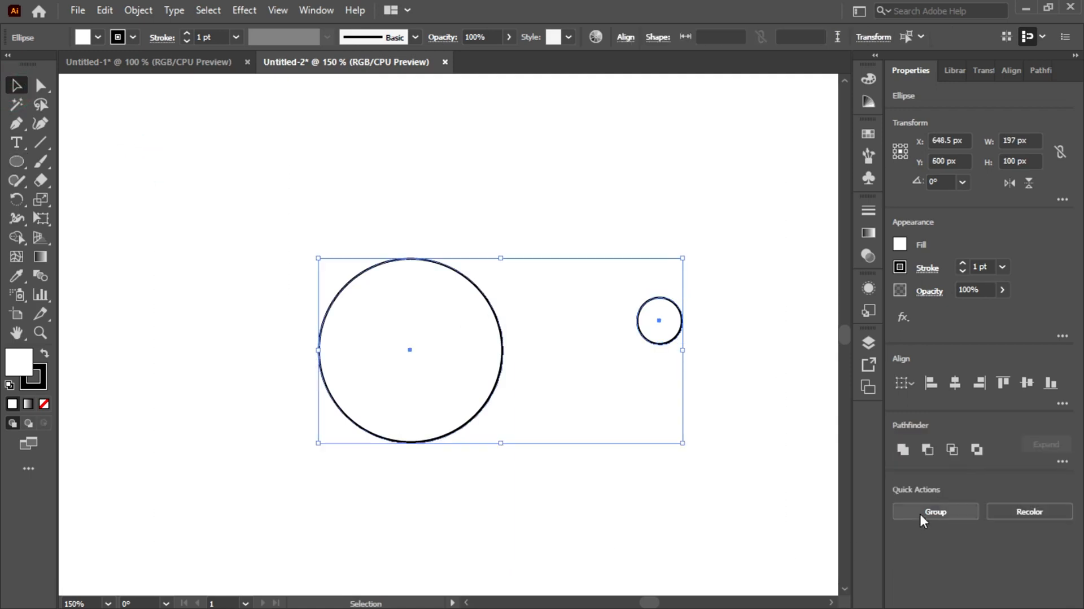
{"action": "left_click", "coordinate": [955, 384]}
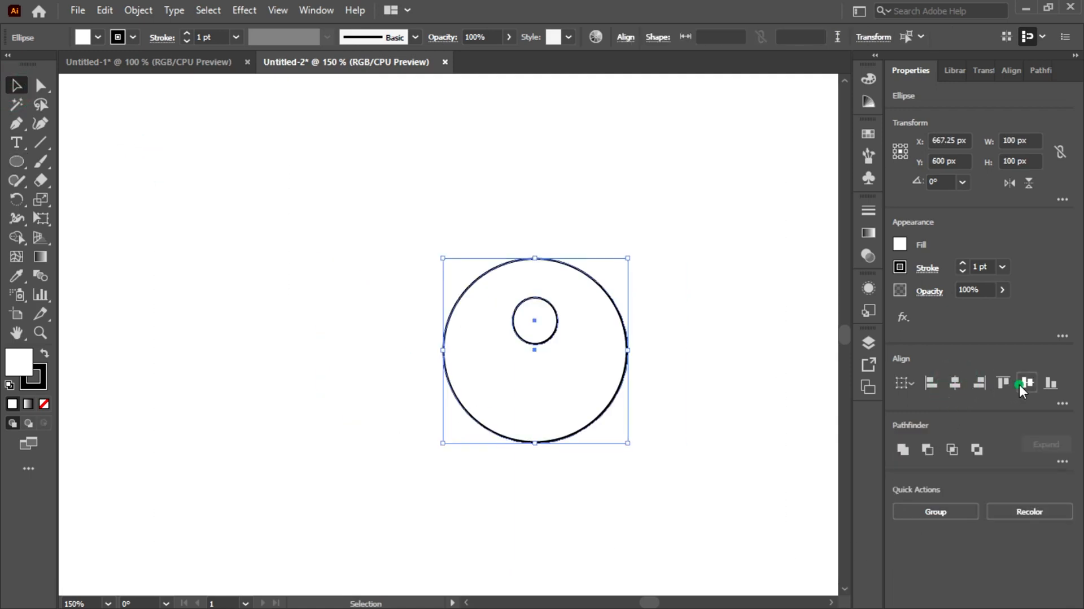
{"action": "left_click", "coordinate": [1021, 384]}
{"action": "left_click", "coordinate": [364, 283]}
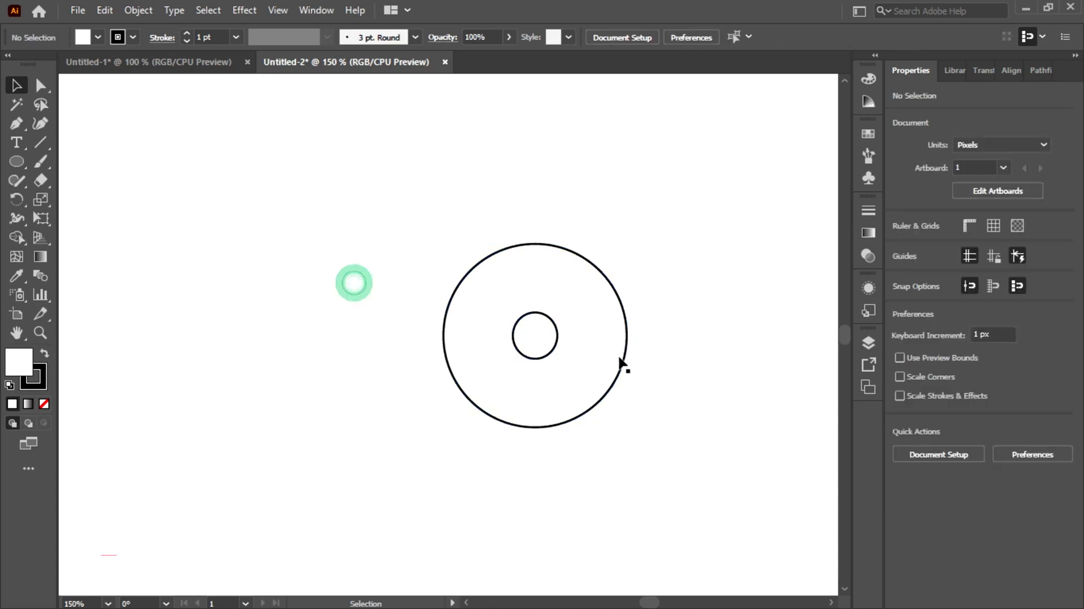
Remove the fill from both the large circle and the small ellipse
{"action": "left_click", "coordinate": [547, 356]}
{"action": "left_click_drag", "start_coordinate": [397, 213], "coordinate": [684, 451]}
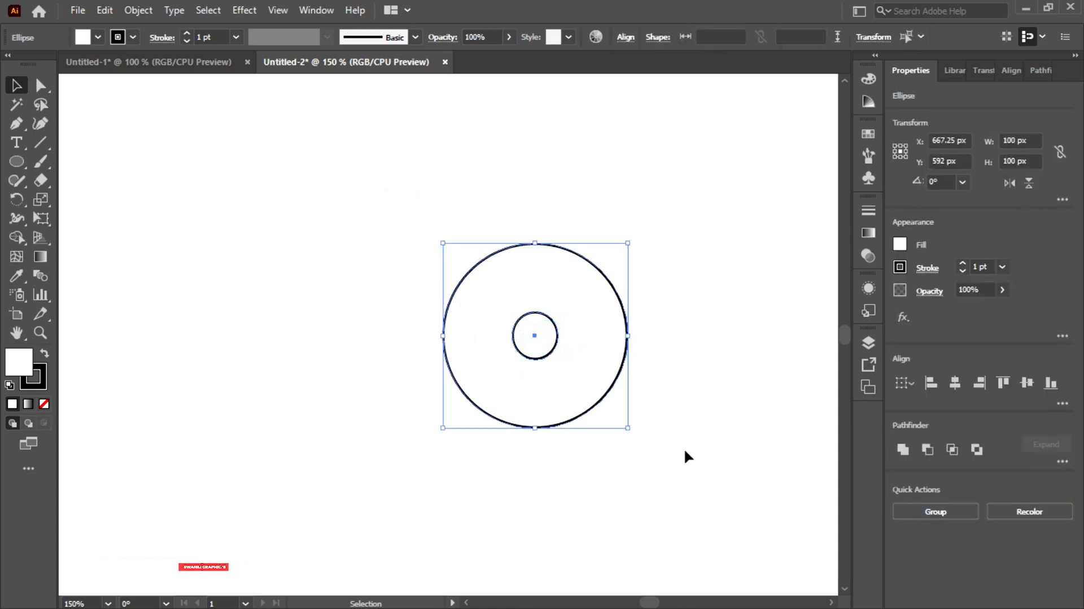
{"action": "left_click", "coordinate": [97, 37]}
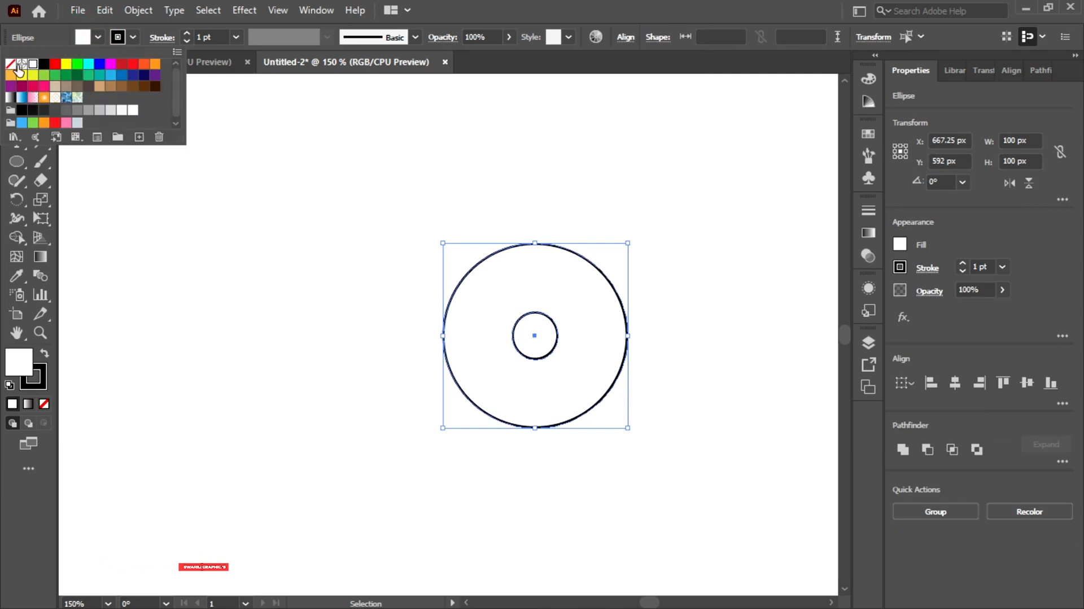
{"action": "left_click", "coordinate": [10, 64]}
{"action": "left_click", "coordinate": [192, 252]}
{"action": "left_click", "coordinate": [344, 372]}
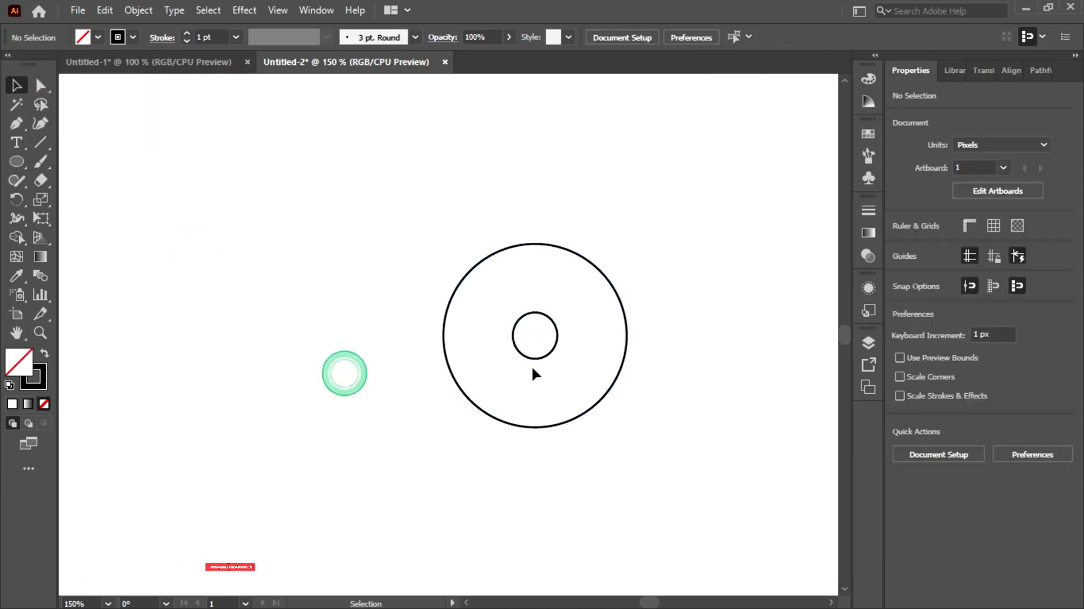
Move the small ellipse horizontally to the inside of the large circle's right edge, at about X 706 px
{"action": "left_click", "coordinate": [533, 357]}
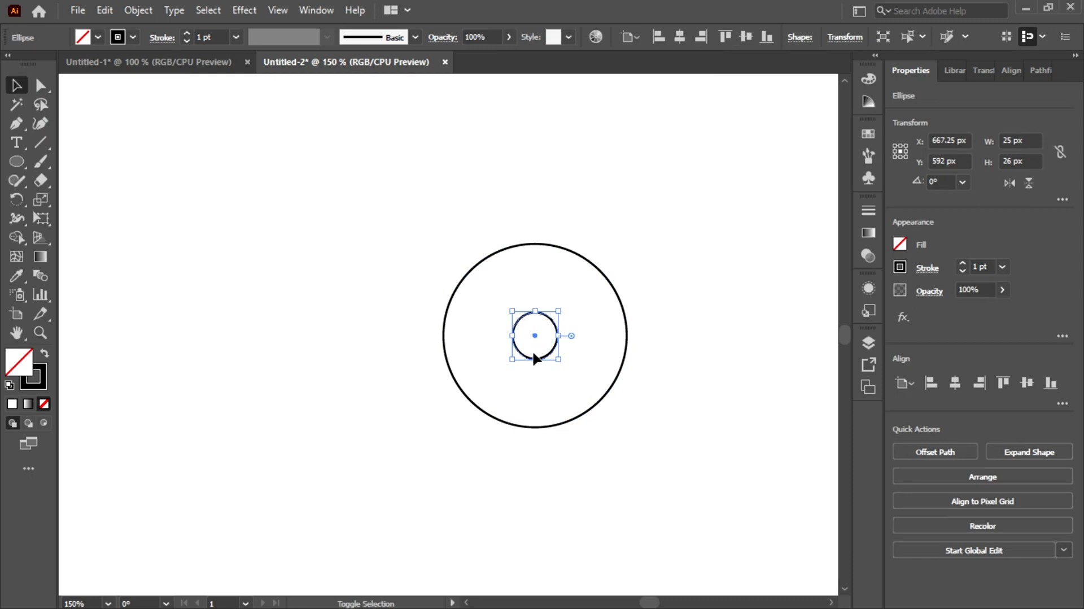
{"action": "left_click_drag", "start_coordinate": [535, 334], "coordinate": [603, 332]}
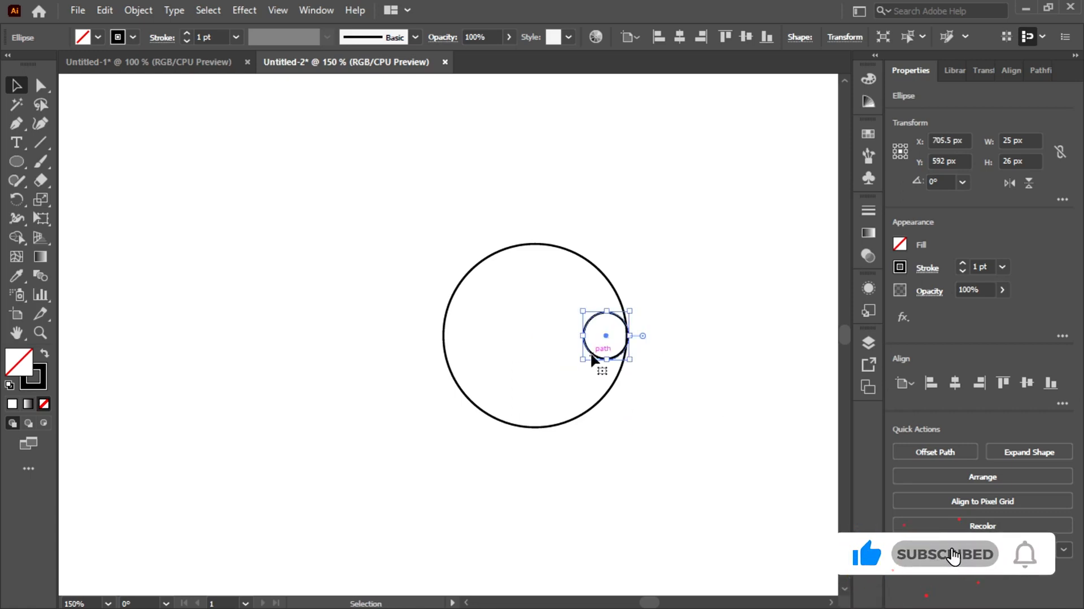
{"action": "left_click", "coordinate": [1028, 37]}
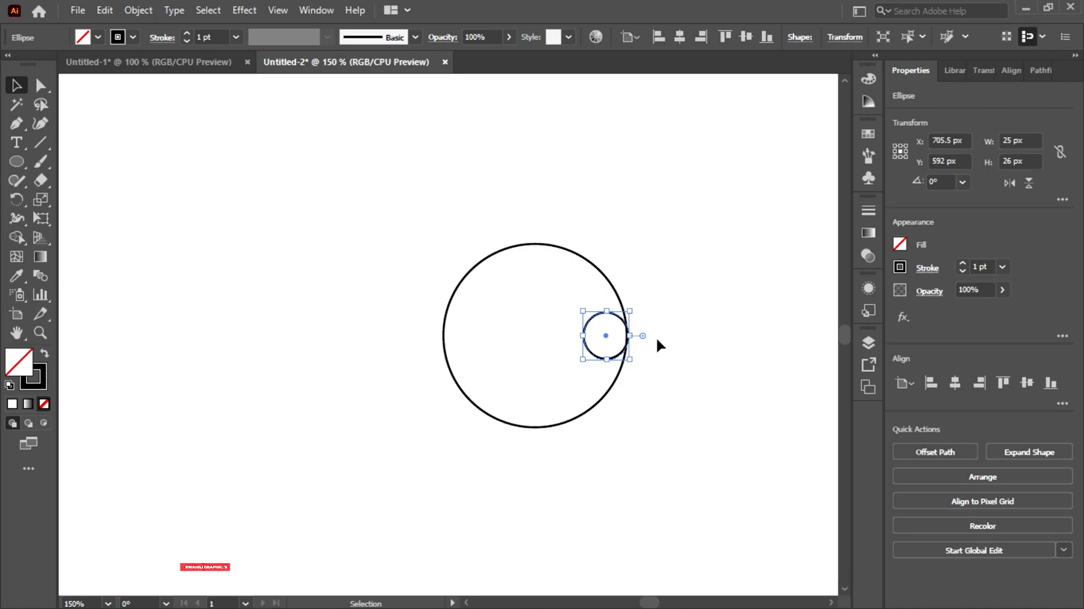
Select both the large circle and the small ellipse and switch the artwork display to Outline mode
{"action": "left_click", "coordinate": [271, 11]}
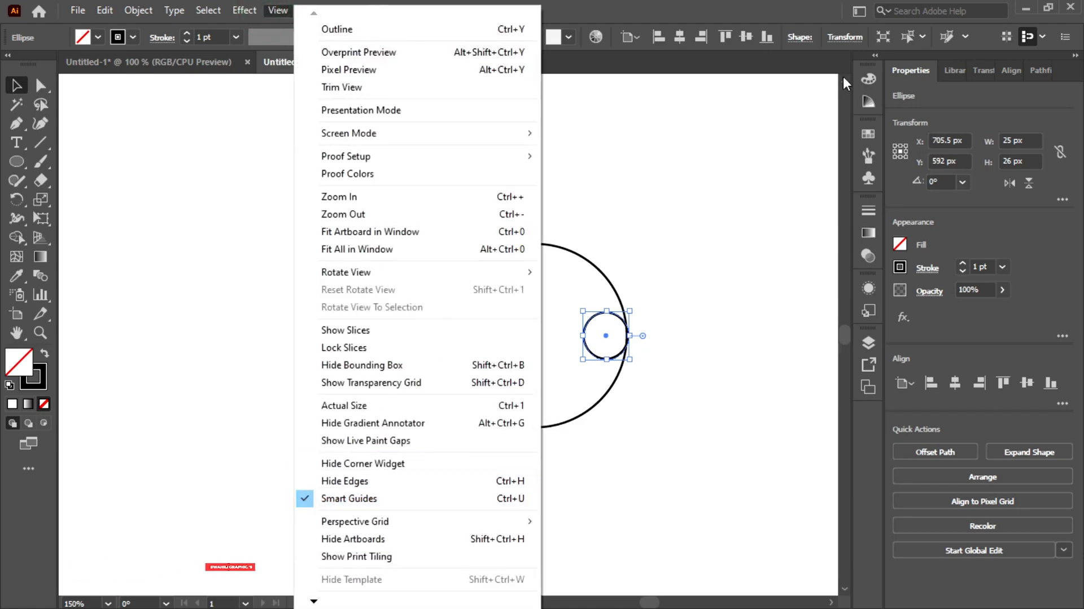
{"action": "left_click", "coordinate": [671, 10]}
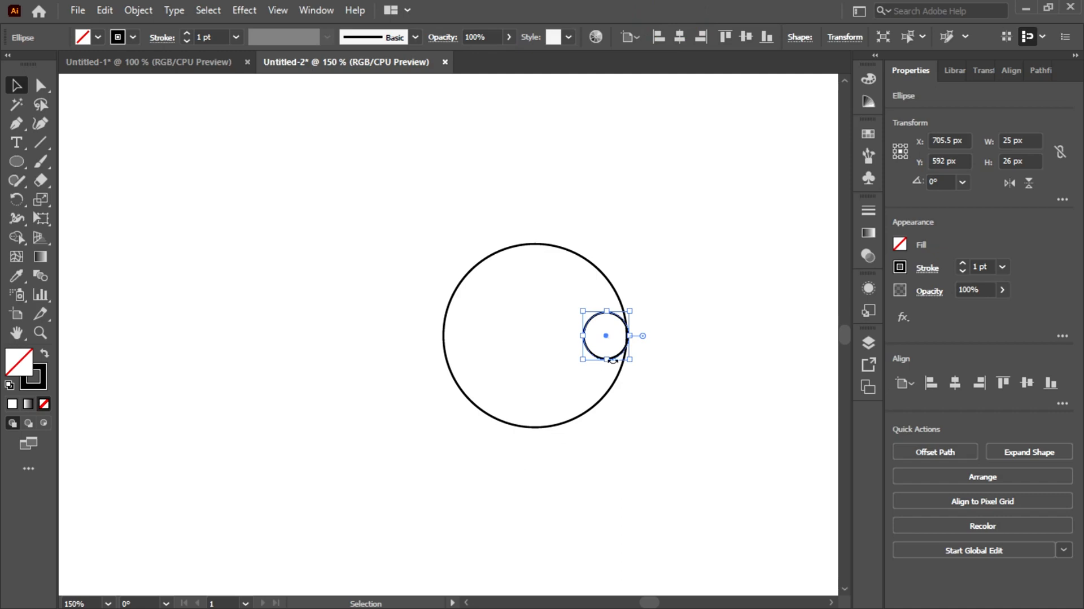
{"action": "left_click", "coordinate": [149, 148]}
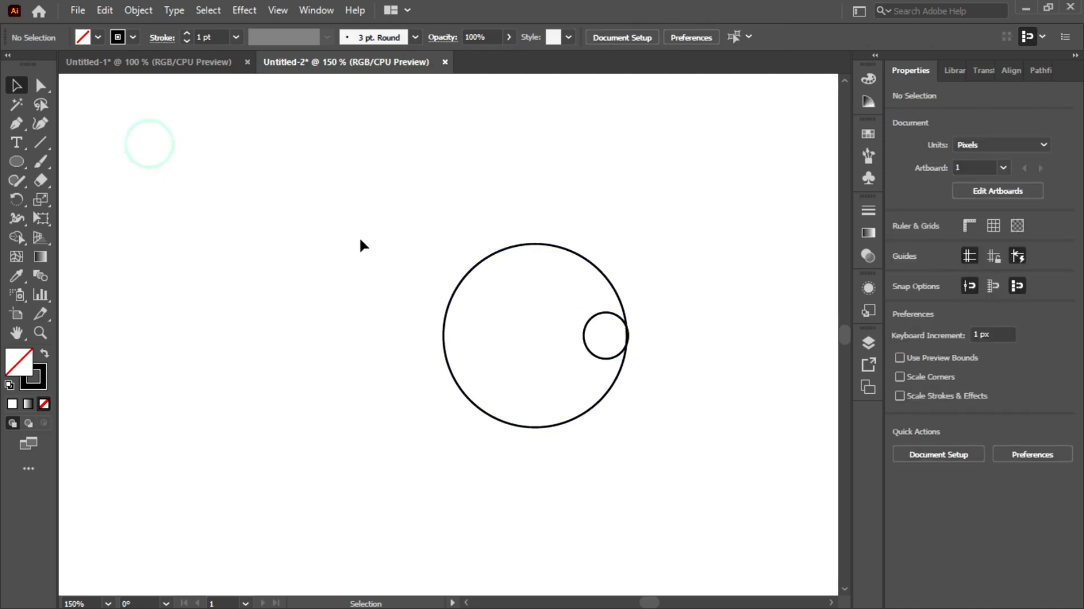
{"action": "left_click_drag", "start_coordinate": [360, 240], "coordinate": [768, 450]}
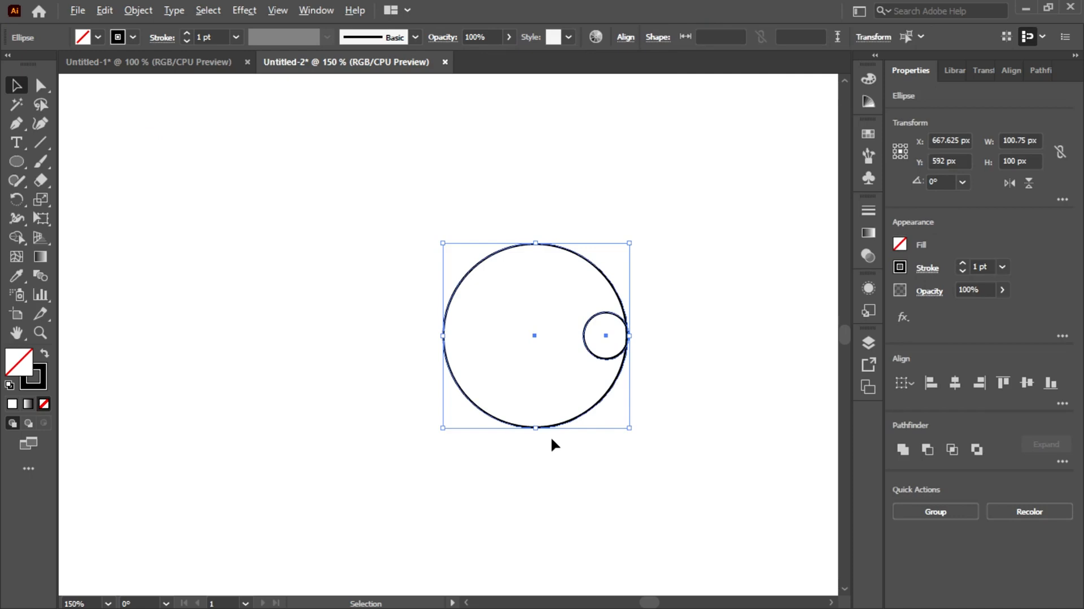
{"action": "scroll", "coordinate": [552, 439], "scroll_direction": "up", "scroll_amount": 1}
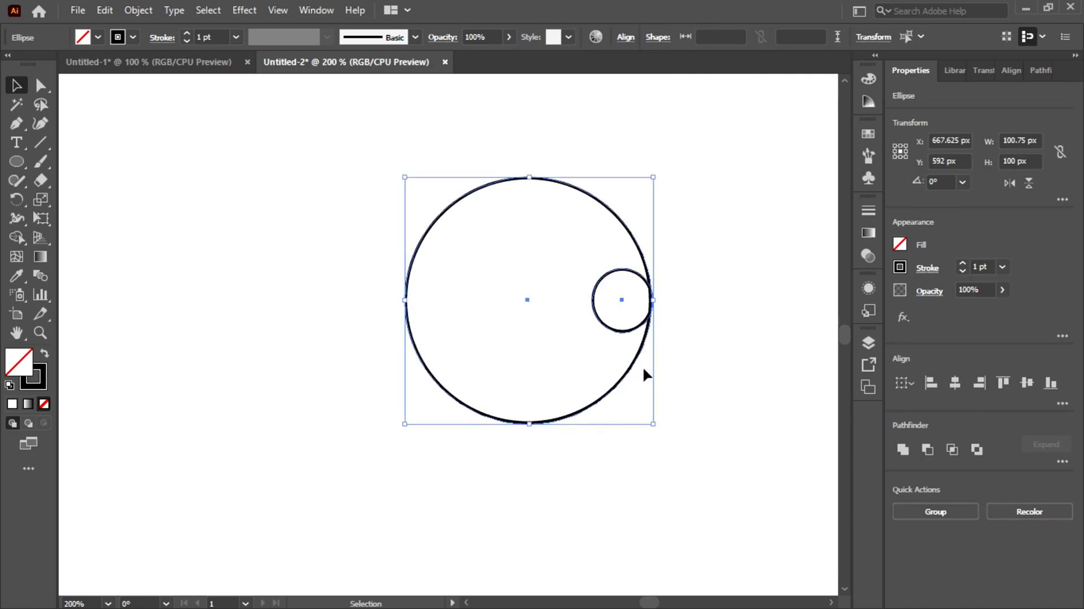
{"action": "key", "text": "space"}
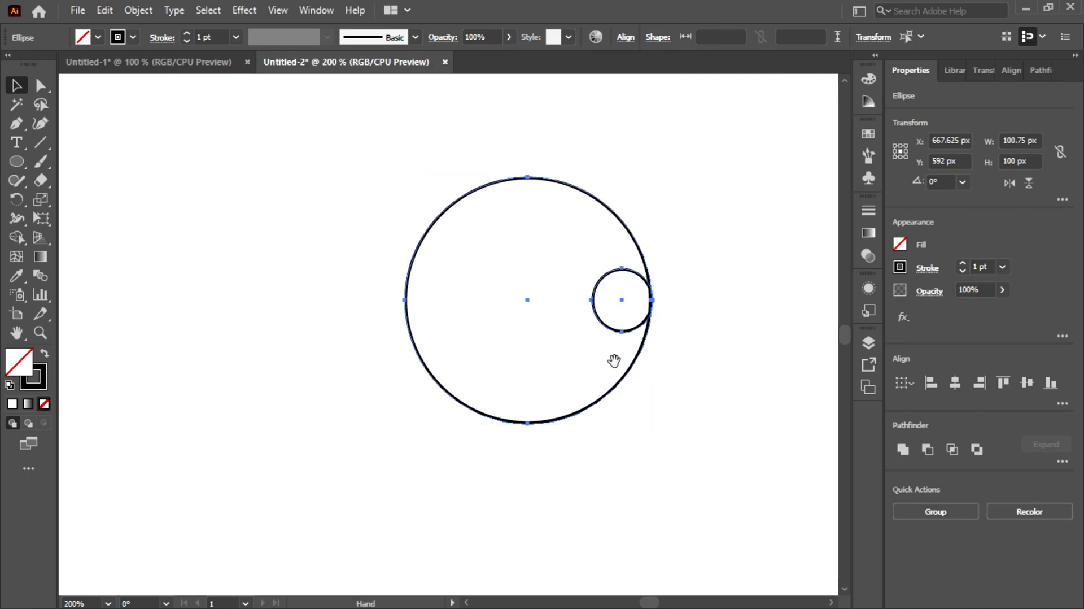
{"action": "left_click_drag", "start_coordinate": [614, 360], "coordinate": [514, 395]}
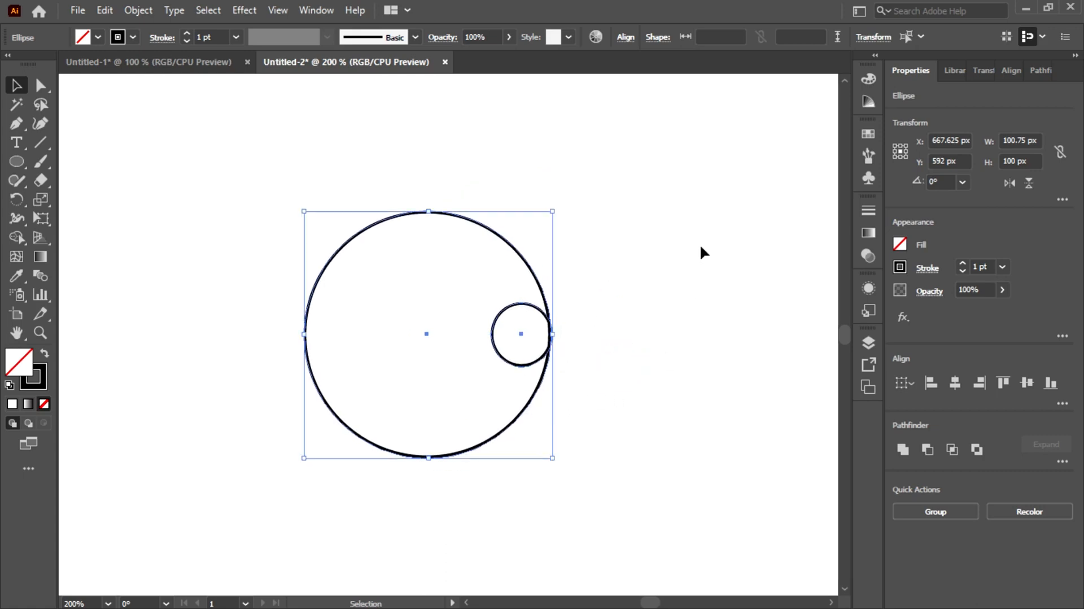
{"action": "key", "text": "a"}
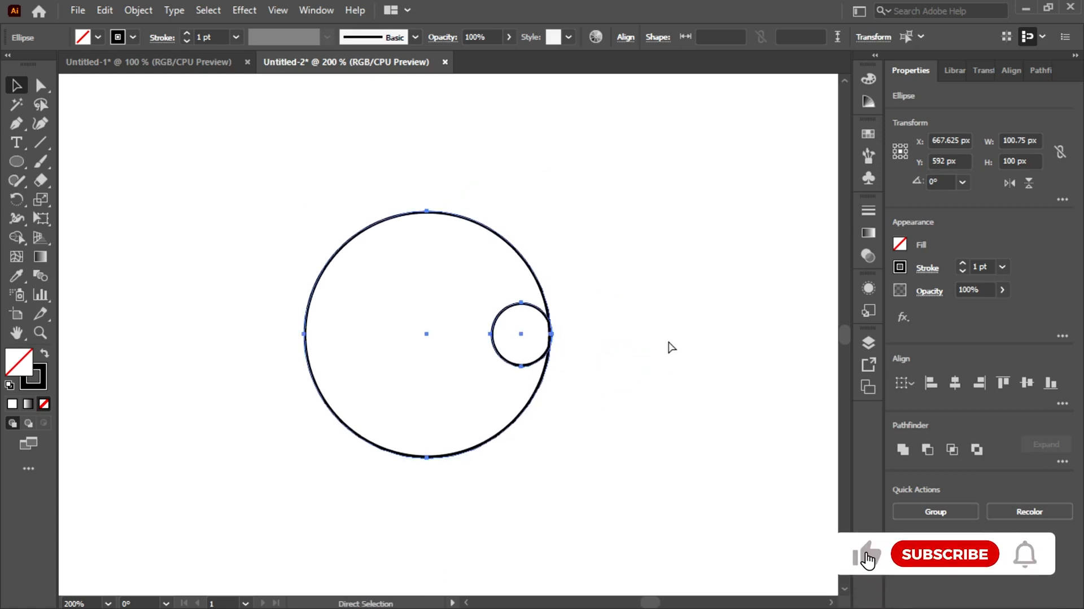
{"action": "key", "text": "ctrl+y"}
{"action": "key", "text": "v"}
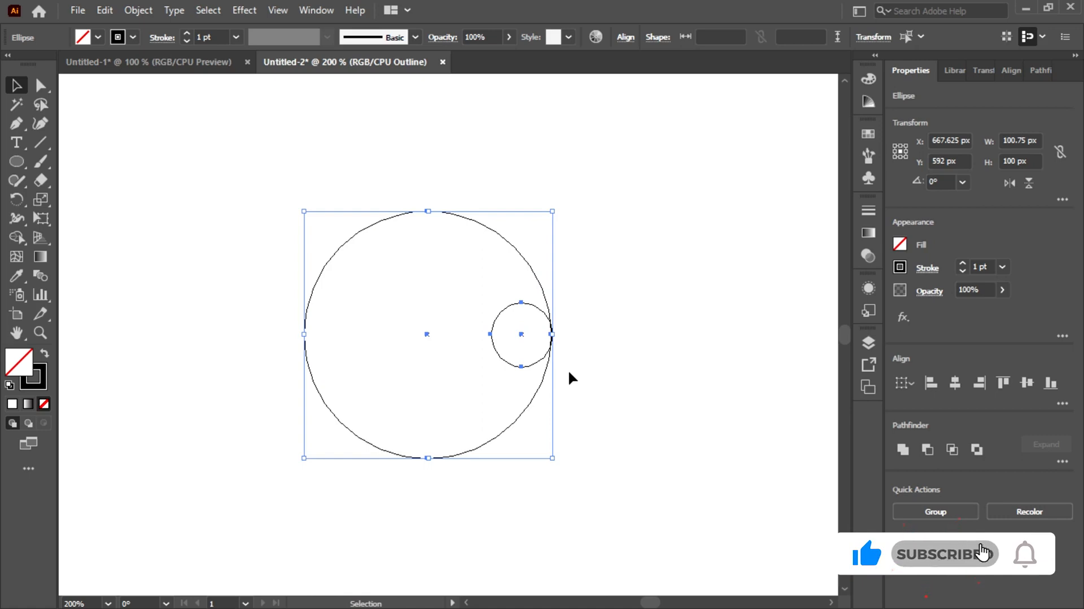
Move the small ellipse horizontally inward until its right edge meets the large circle's right edge, with its center at about X 702.5 px
{"action": "scroll", "coordinate": [568, 368], "scroll_direction": "up", "scroll_amount": 2}
{"action": "scroll", "coordinate": [568, 368], "scroll_direction": "up", "scroll_amount": 4}
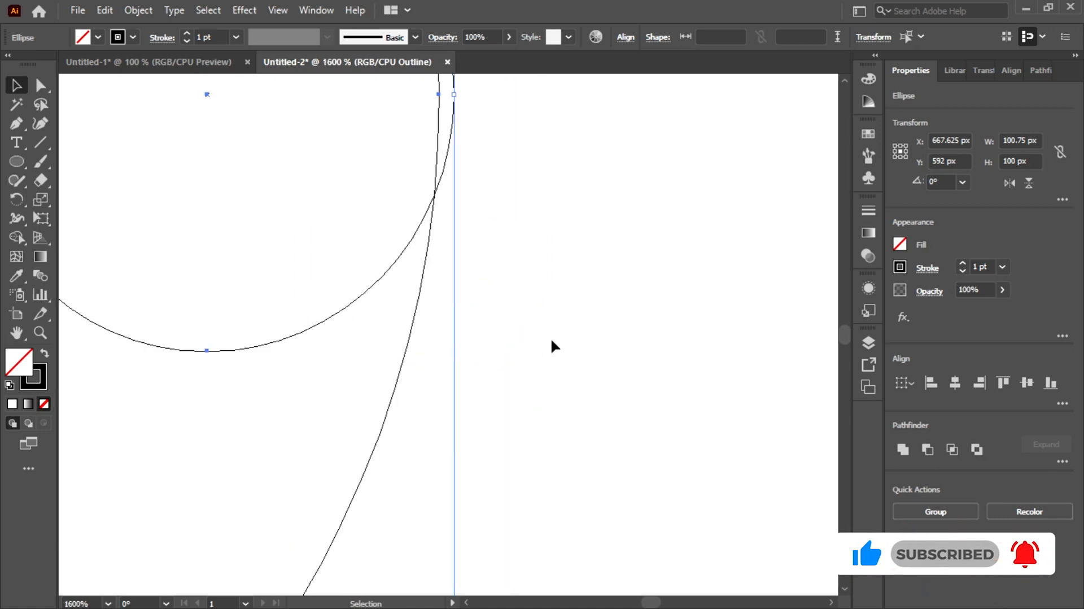
{"action": "key", "text": "space"}
{"action": "left_click_drag", "start_coordinate": [493, 267], "coordinate": [715, 436]}
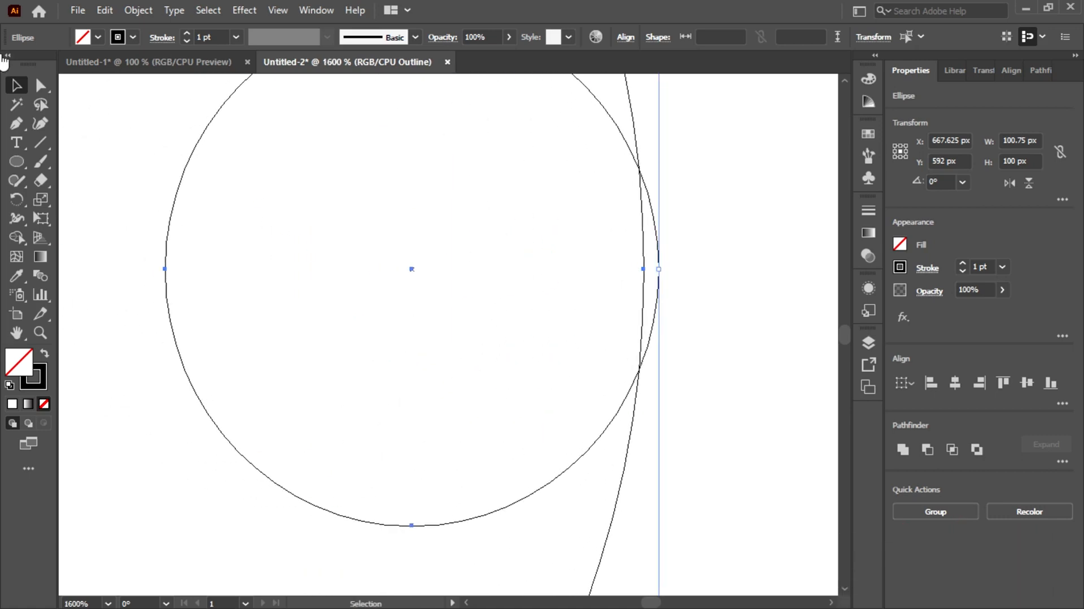
{"action": "left_click", "coordinate": [167, 308]}
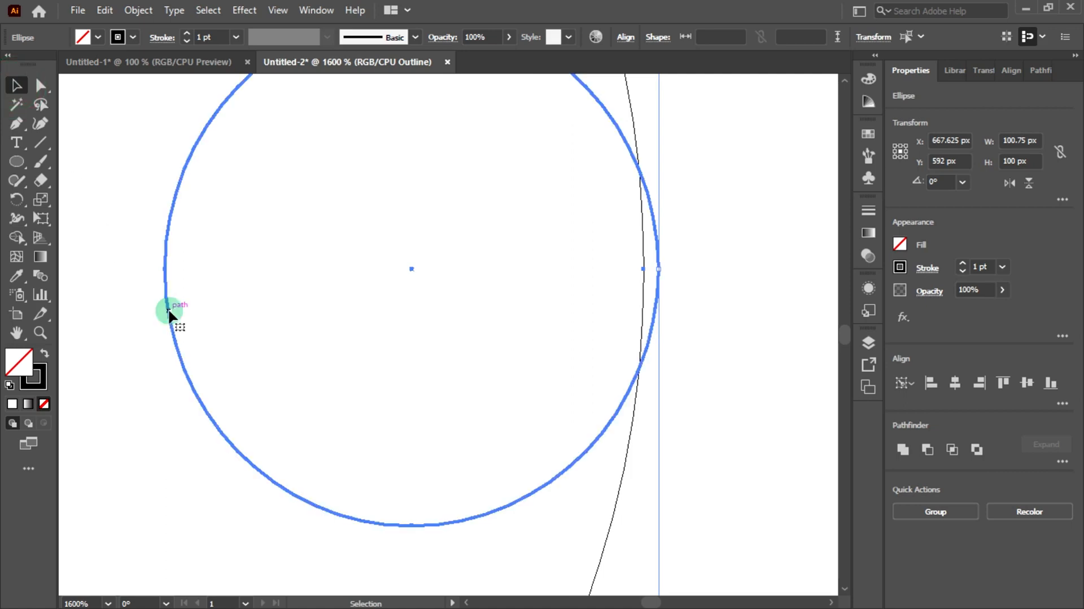
{"action": "left_click_drag", "start_coordinate": [408, 268], "coordinate": [367, 270]}
{"action": "left_click", "coordinate": [666, 281]}
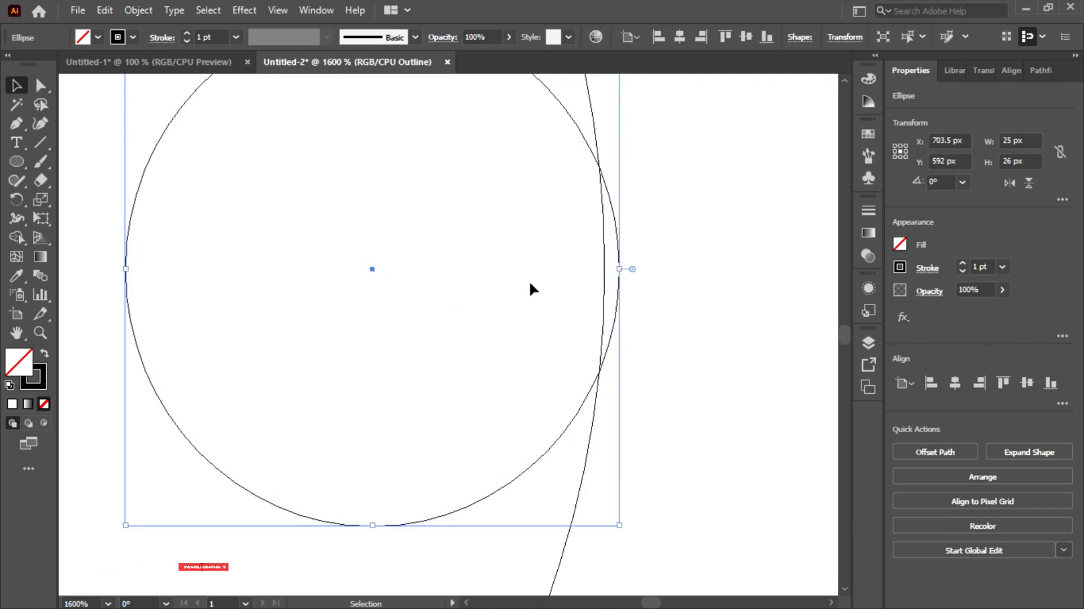
{"action": "scroll", "coordinate": [551, 343], "scroll_direction": "down", "scroll_amount": 3}
{"action": "left_click_drag", "start_coordinate": [483, 308], "coordinate": [477, 307]}
{"action": "left_click", "coordinate": [661, 296]}
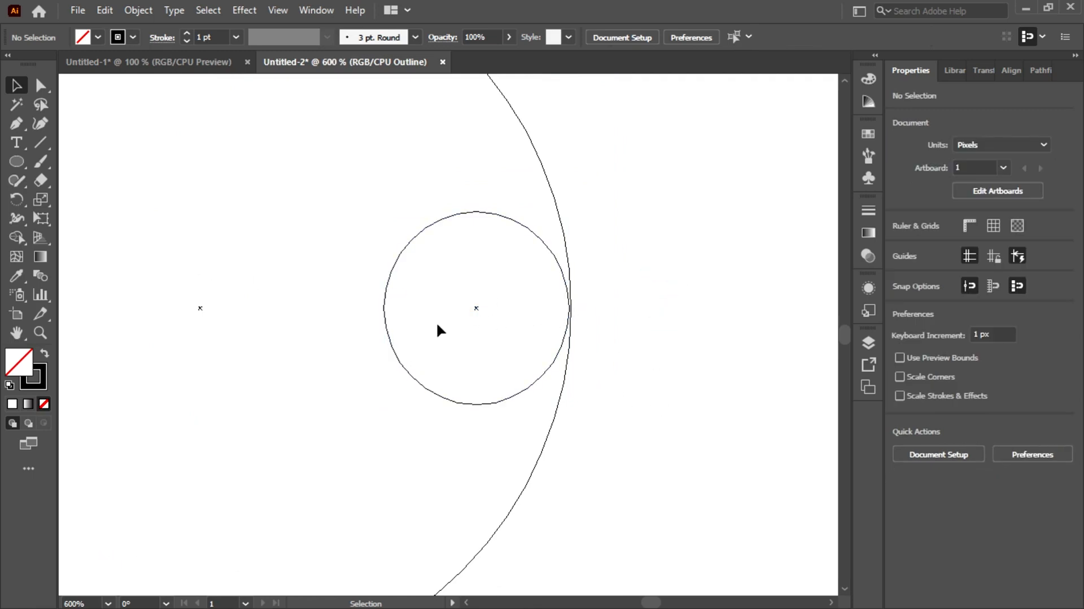
Return the artwork from Outline mode to the normal preview display
{"action": "scroll", "coordinate": [480, 308], "scroll_direction": "down", "scroll_amount": 4}
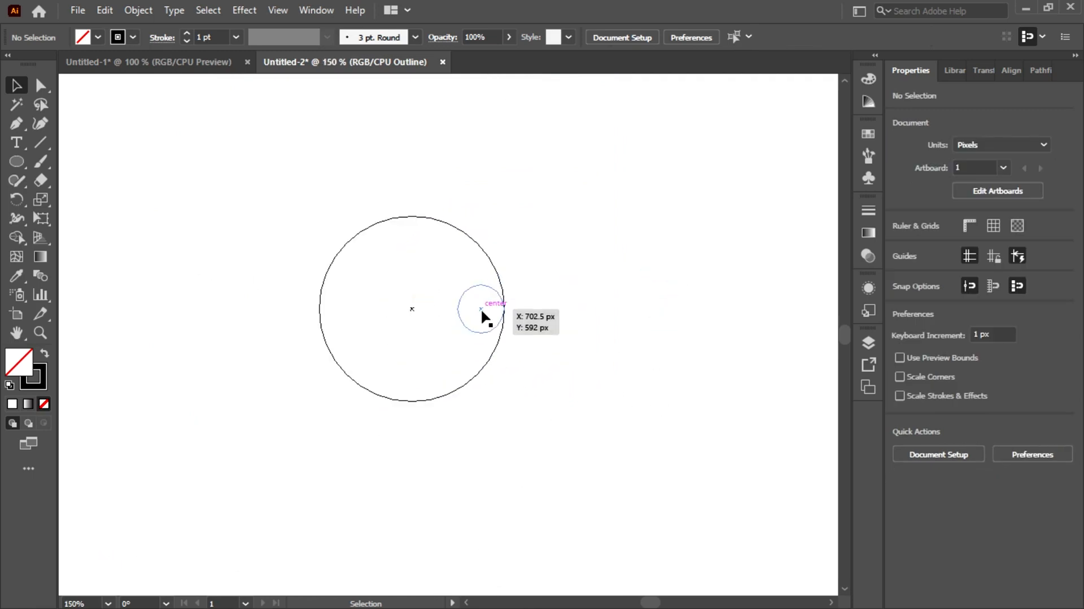
{"action": "key", "text": "a"}
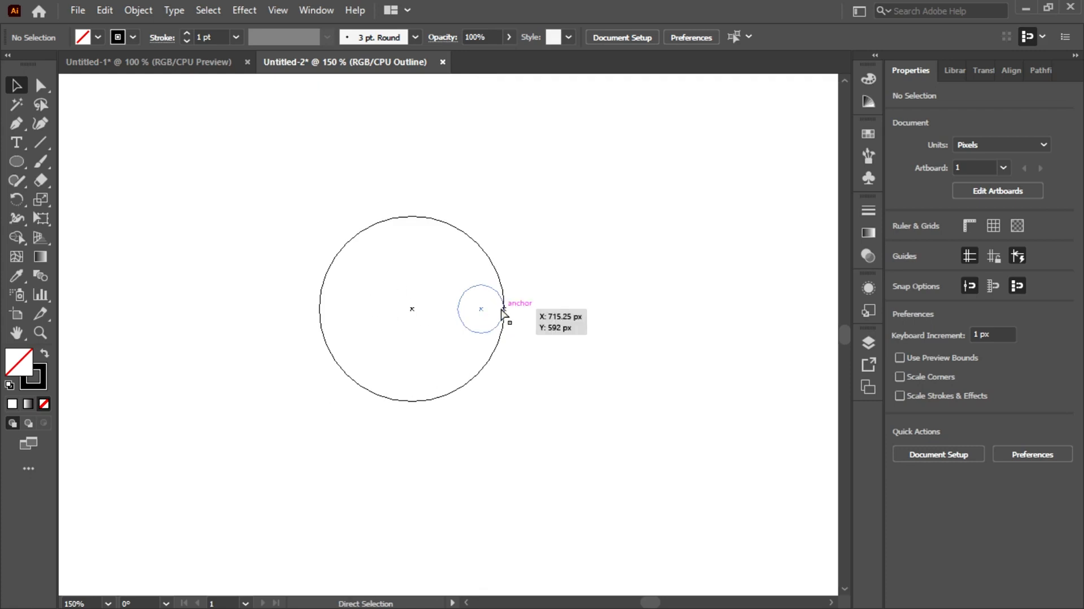
{"action": "key", "text": "ctrl+y"}
{"action": "key", "text": "v"}
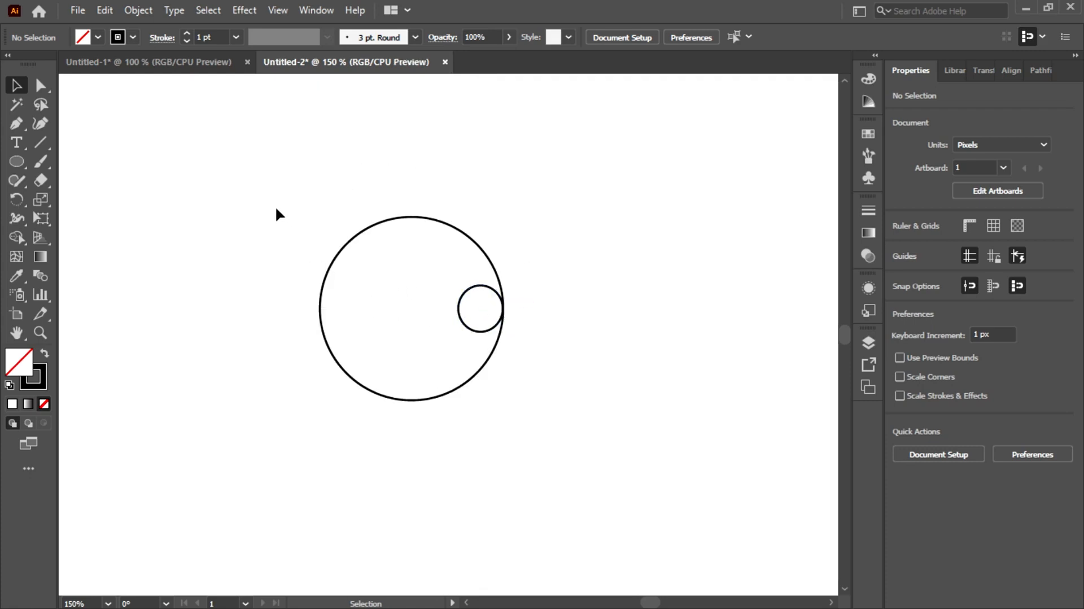
Copy the large circle together with the small ellipse and paste the duplicates in place
{"action": "left_click_drag", "start_coordinate": [276, 206], "coordinate": [625, 454]}
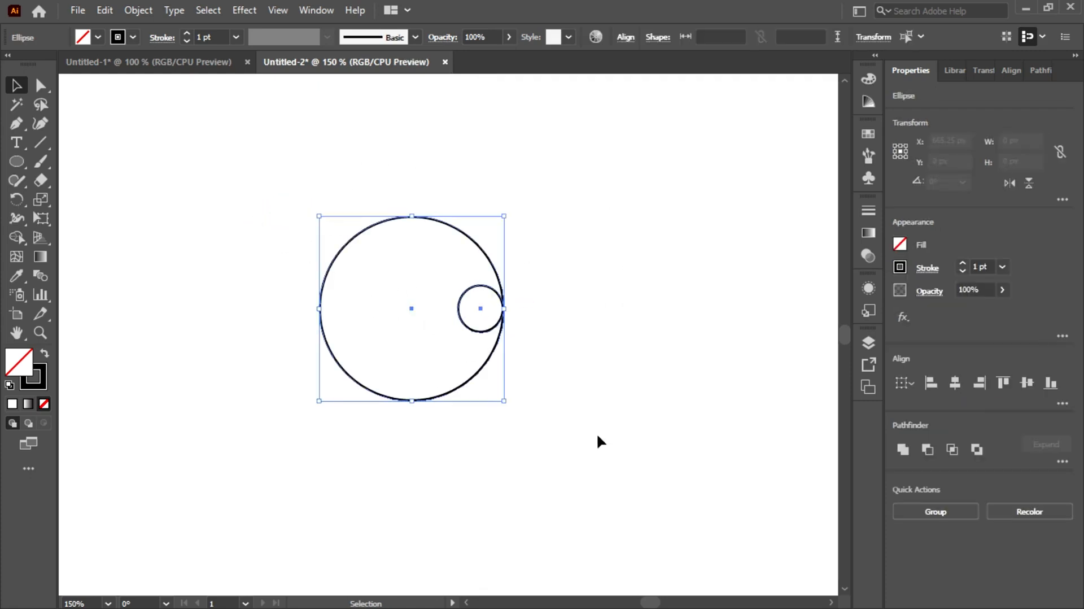
{"action": "left_click", "coordinate": [104, 11]}
{"action": "left_click", "coordinate": [145, 105]}
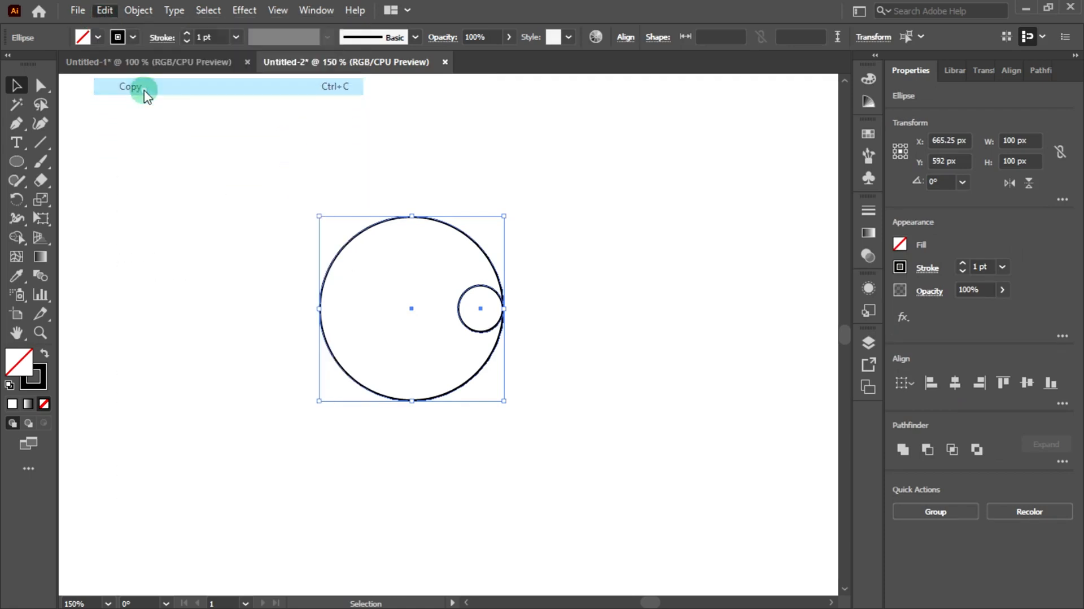
{"action": "left_click", "coordinate": [205, 240]}
{"action": "left_click_drag", "start_coordinate": [169, 128], "coordinate": [552, 431]}
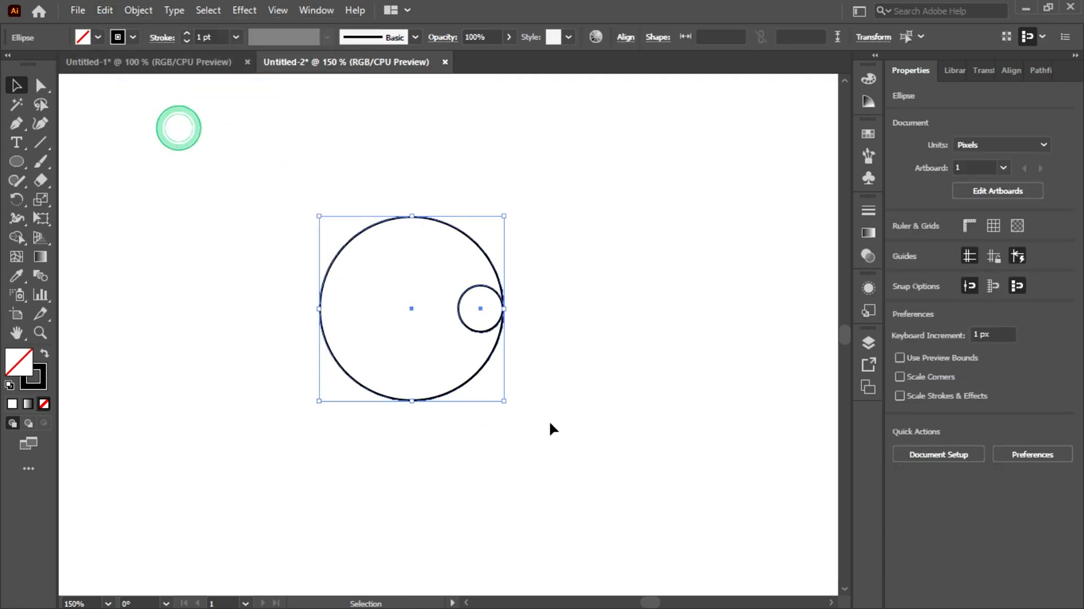
{"action": "left_click", "coordinate": [171, 188]}
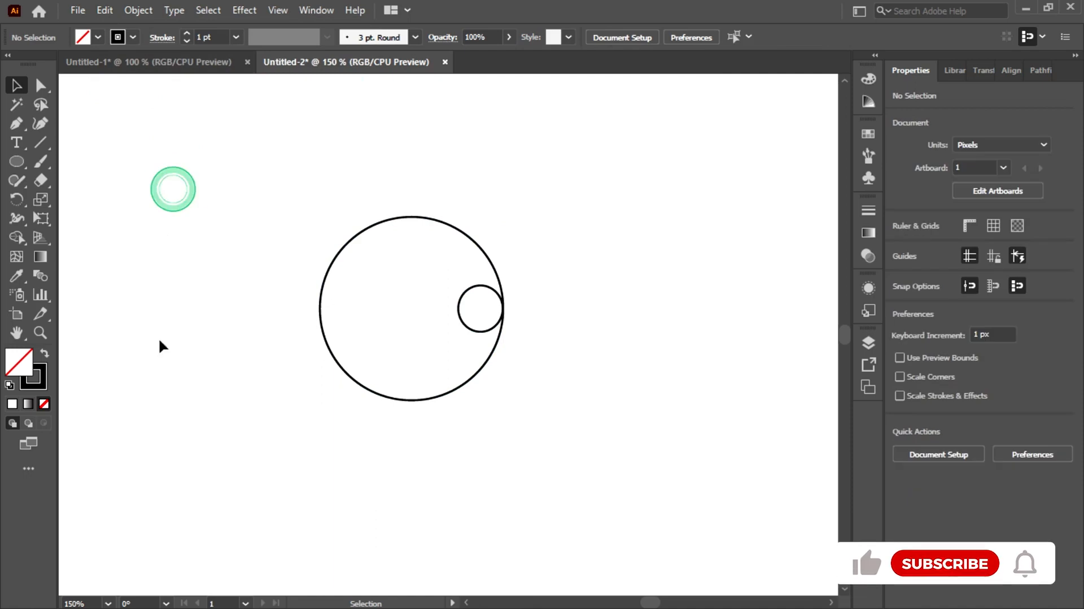
{"action": "left_click", "coordinate": [104, 10]}
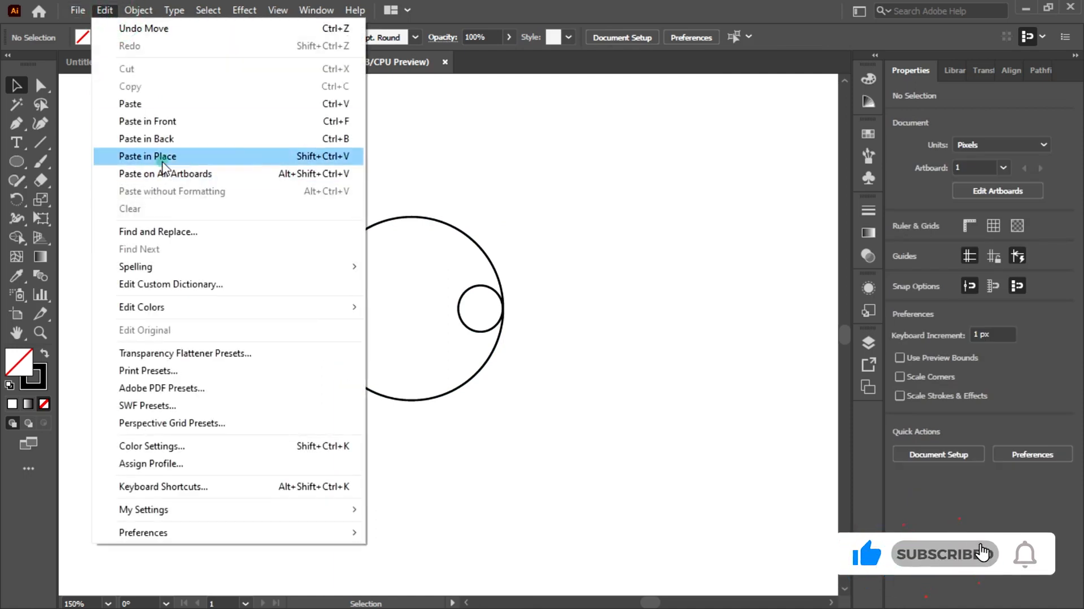
{"action": "left_click", "coordinate": [193, 156]}
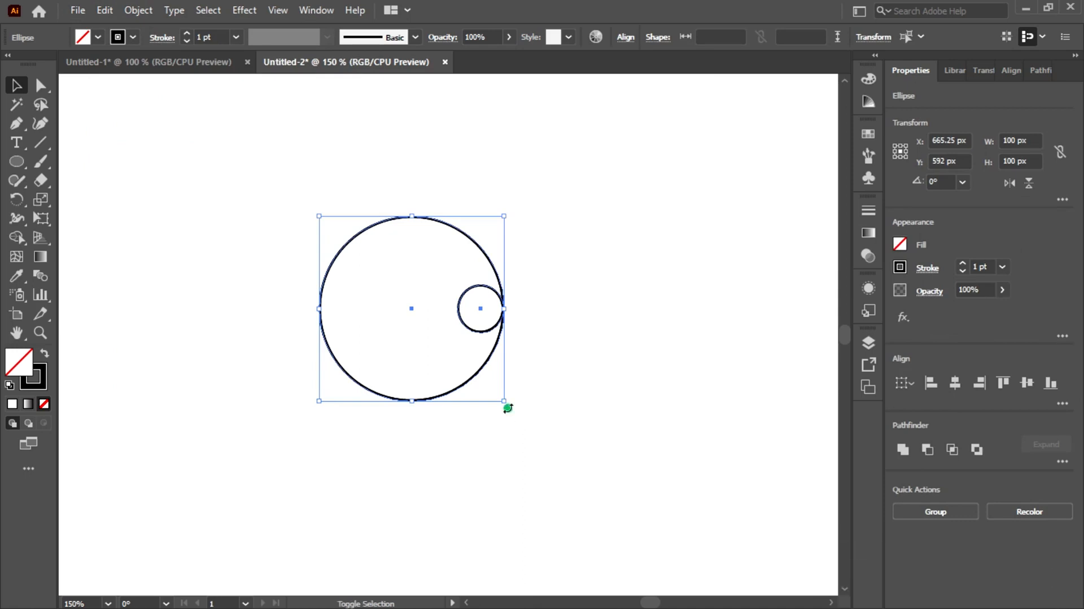
Rotate the pasted copies 90° counterclockwise, and rotate all the circles together until the two small ellipses sit level in the large circle's upper half
{"action": "left_click_drag", "start_coordinate": [508, 408], "coordinate": [534, 252]}
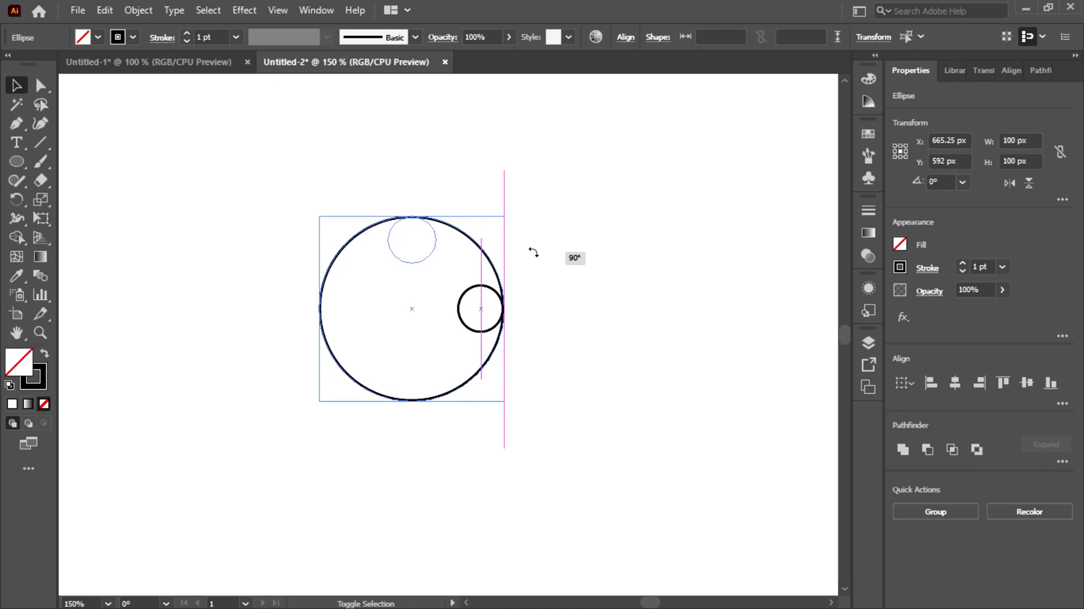
{"action": "mouse_move", "coordinate": [533, 253]}
{"action": "left_mouse_down"}
{"action": "mouse_move", "coordinate": [437, 218]}
{"action": "mouse_move", "coordinate": [486, 215]}
{"action": "mouse_move", "coordinate": [552, 235]}
{"action": "mouse_move", "coordinate": [558, 293]}
{"action": "mouse_move", "coordinate": [548, 236]}
{"action": "left_mouse_up"}
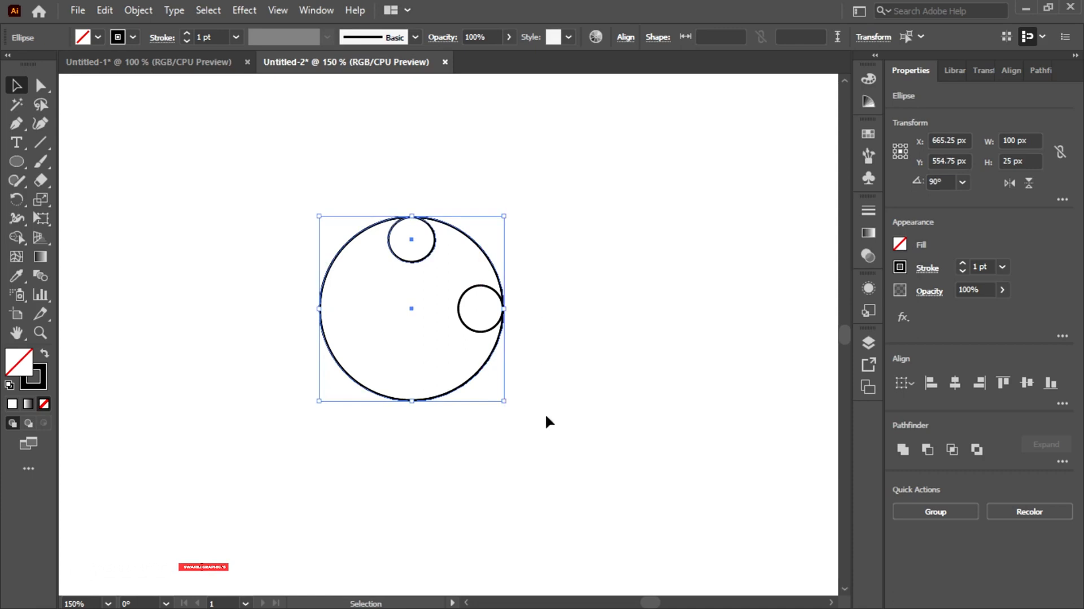
{"action": "left_click", "coordinate": [150, 149]}
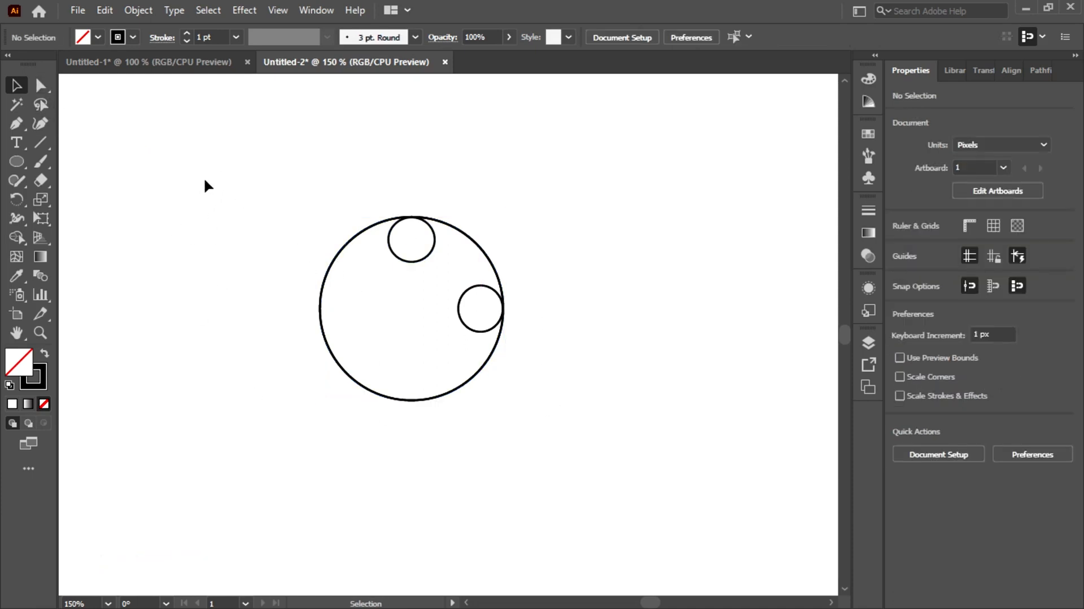
{"action": "left_click_drag", "start_coordinate": [205, 180], "coordinate": [558, 355]}
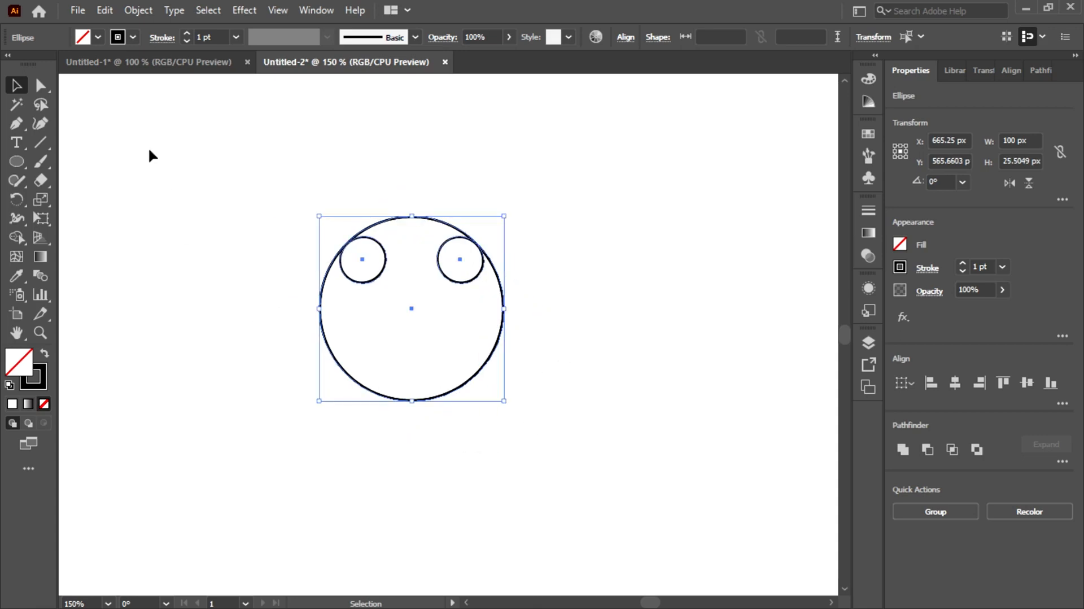
{"action": "left_click", "coordinate": [185, 189]}
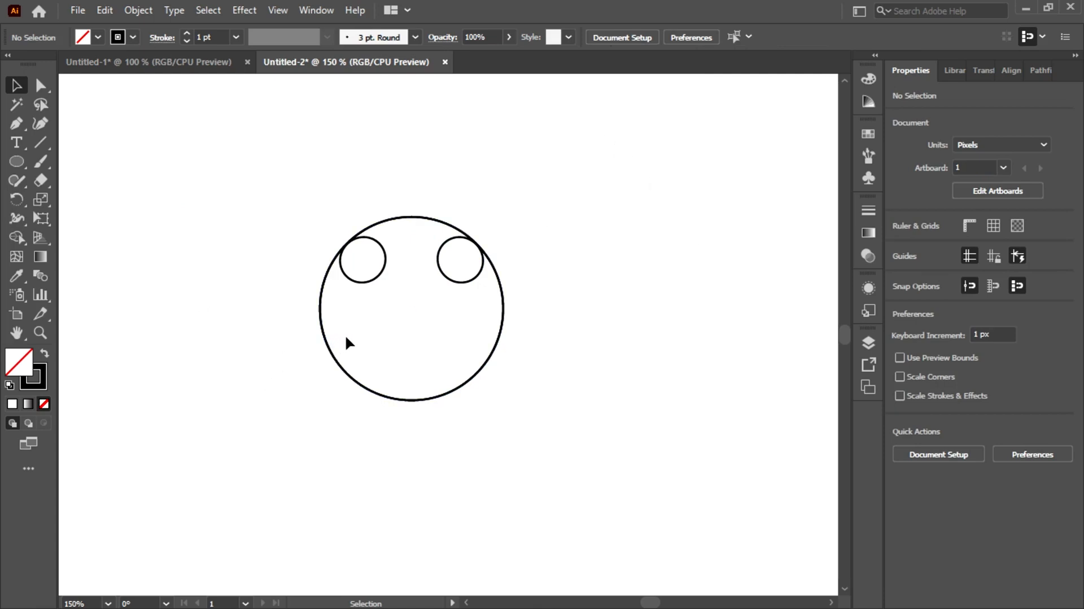
Create a 75 px by 75 px circle and move it to the large circle's center, at about X 665.5 px, Y 592.5 px
{"action": "left_click", "coordinate": [16, 162]}
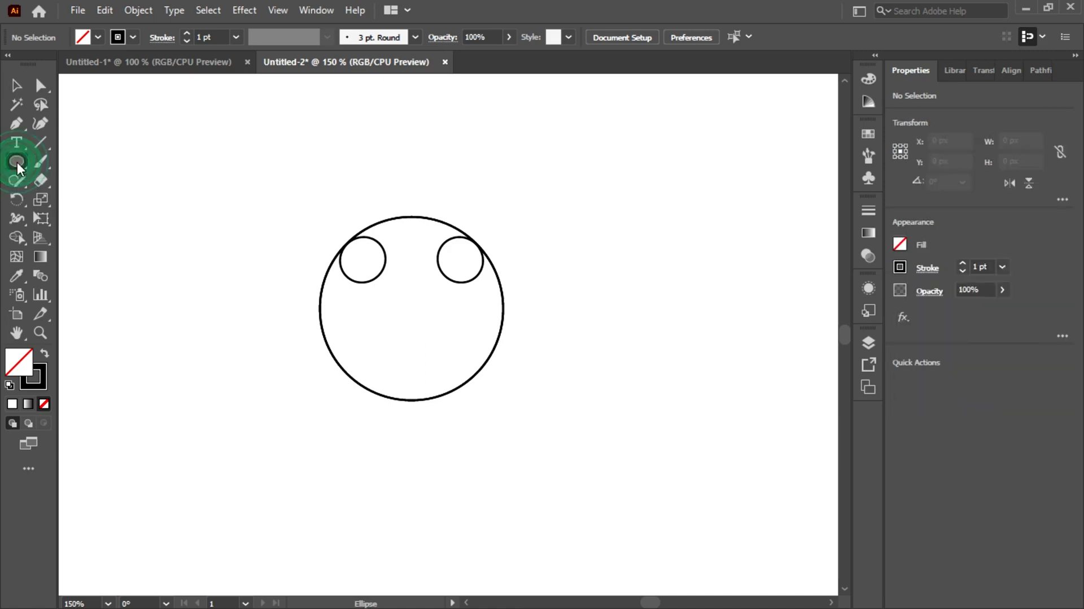
{"action": "left_click", "coordinate": [192, 290]}
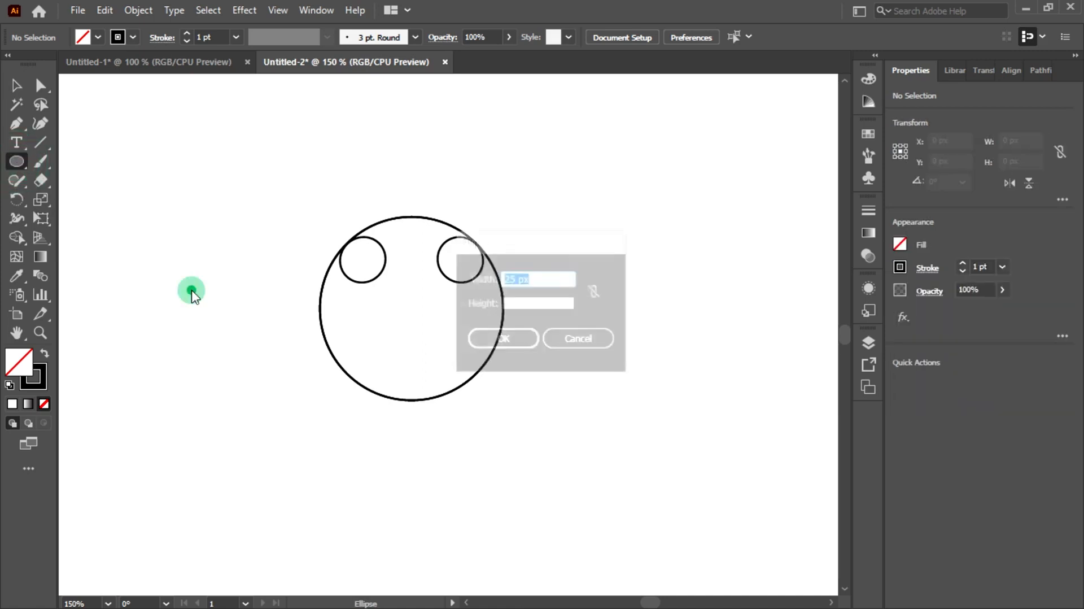
{"action": "left_click", "coordinate": [518, 276]}
{"action": "left_click_drag", "start_coordinate": [519, 276], "coordinate": [502, 275]}
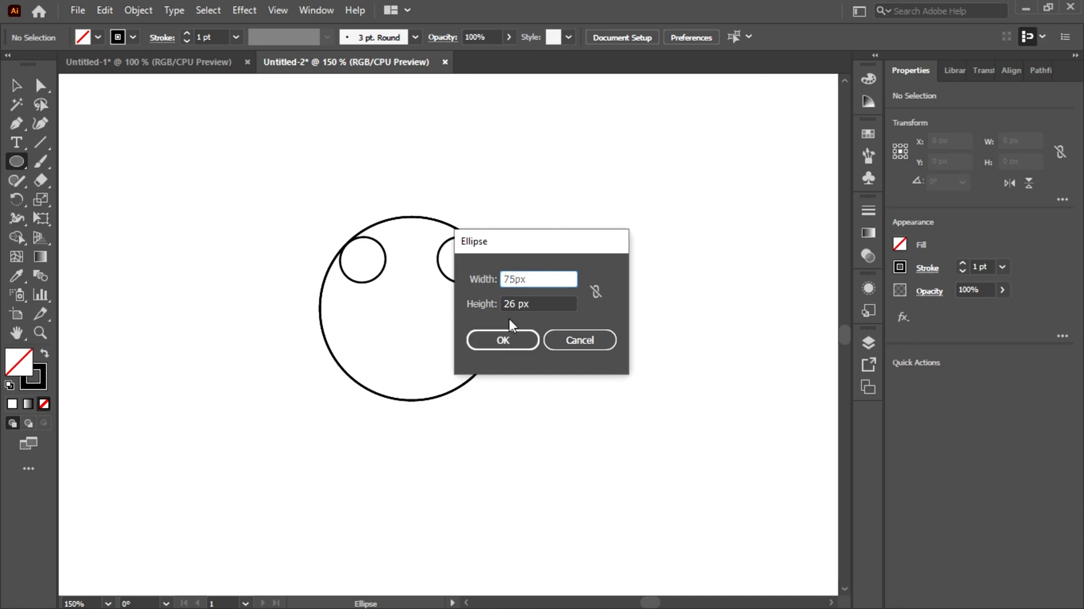
{"action": "left_click_drag", "start_coordinate": [514, 299], "coordinate": [502, 303]}
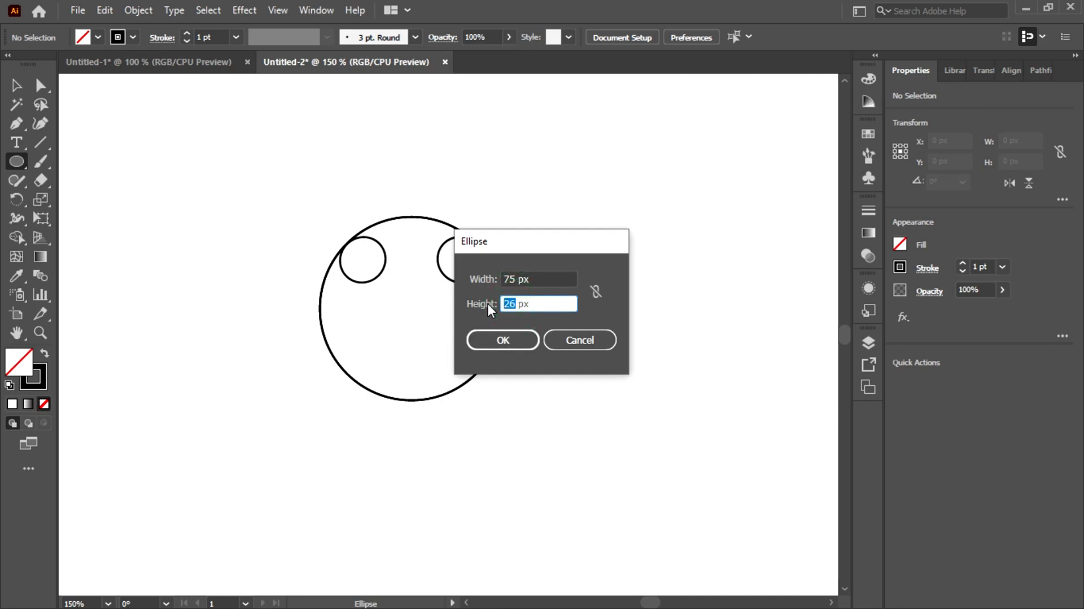
{"action": "type", "text": "7"}
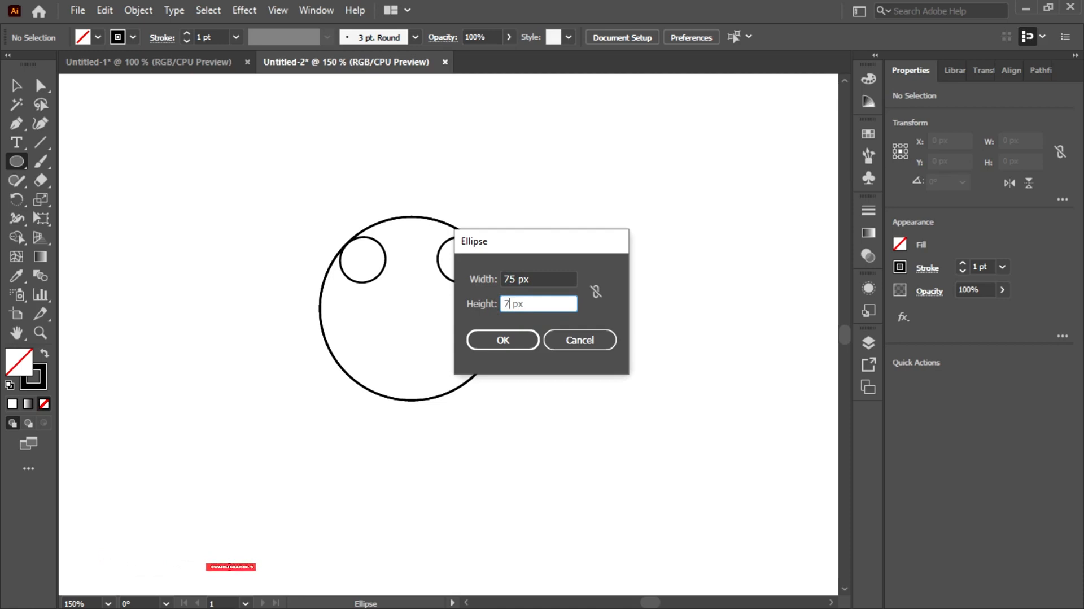
{"action": "type", "text": "5"}
{"action": "left_click", "coordinate": [497, 340]}
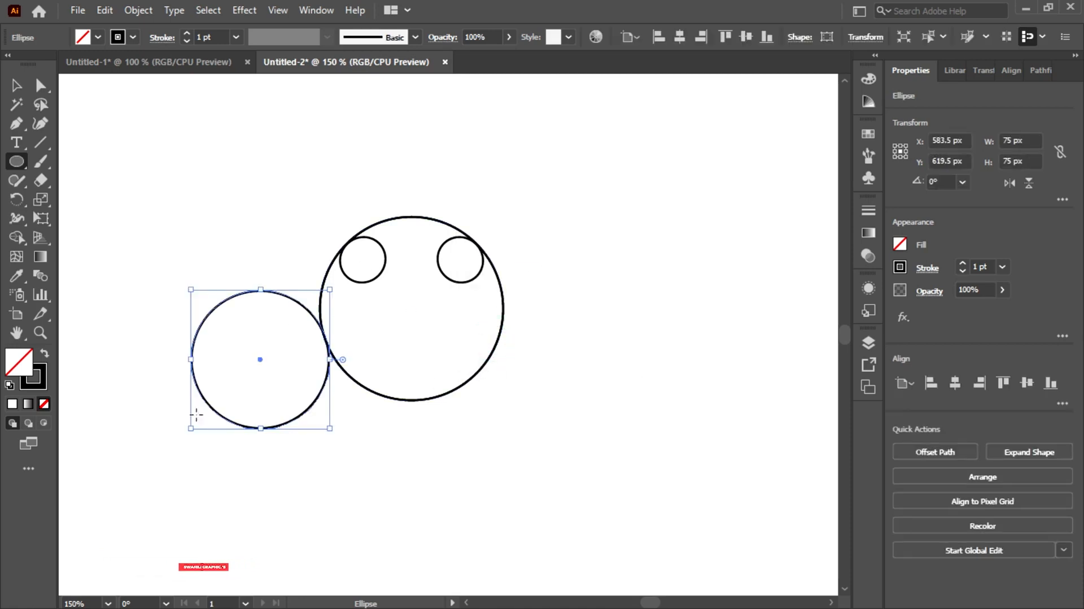
{"action": "left_click", "coordinate": [15, 85]}
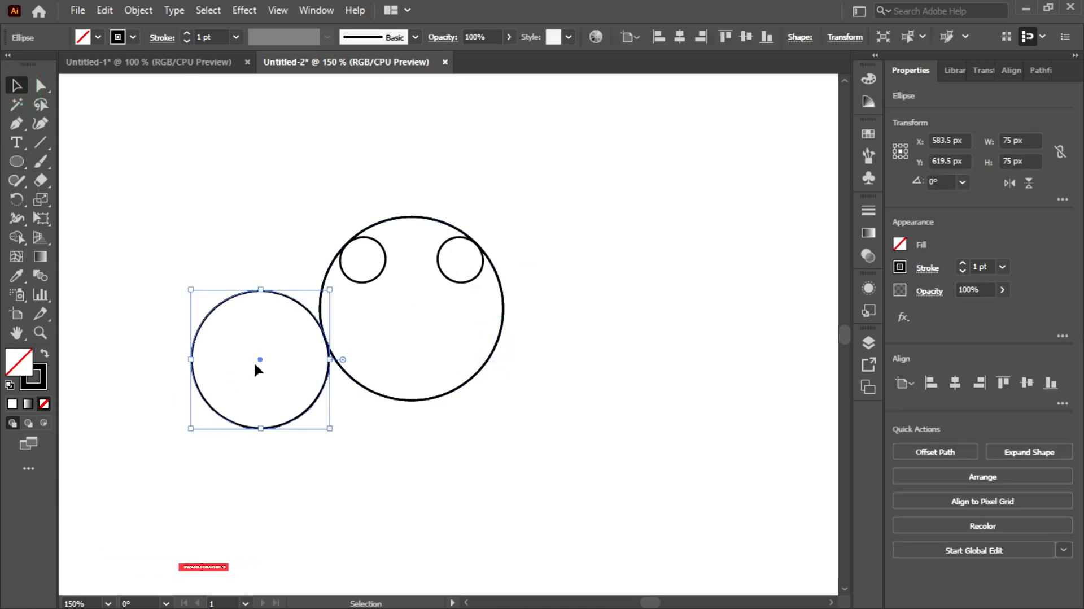
{"action": "left_click_drag", "start_coordinate": [258, 359], "coordinate": [411, 308]}
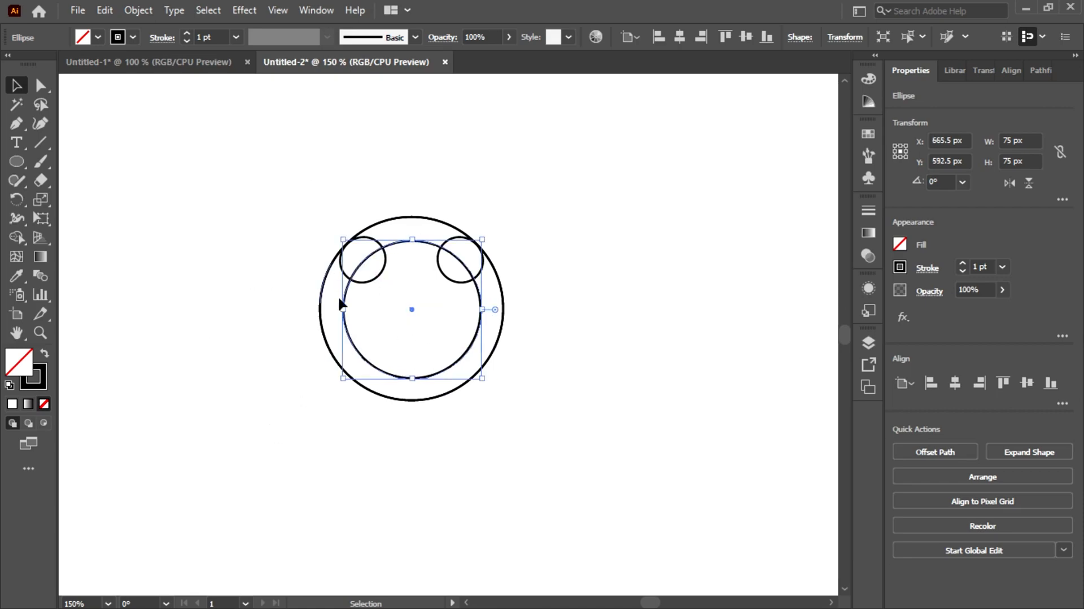
Create a five-sided polygon with a 75 px radius beside the circles
{"action": "left_click_drag", "start_coordinate": [276, 175], "coordinate": [618, 422]}
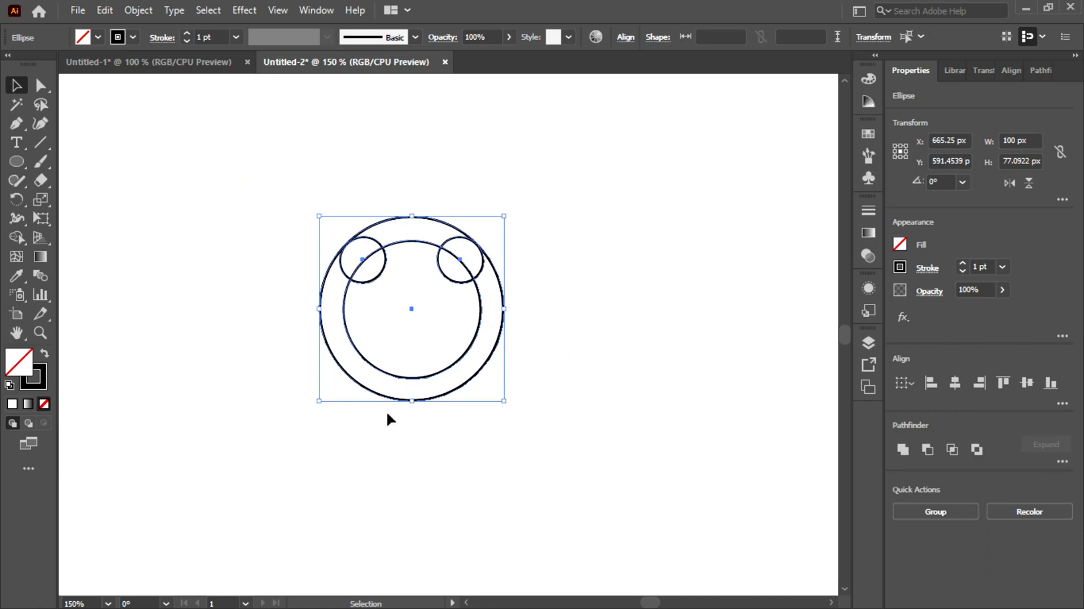
{"action": "left_click", "coordinate": [207, 247]}
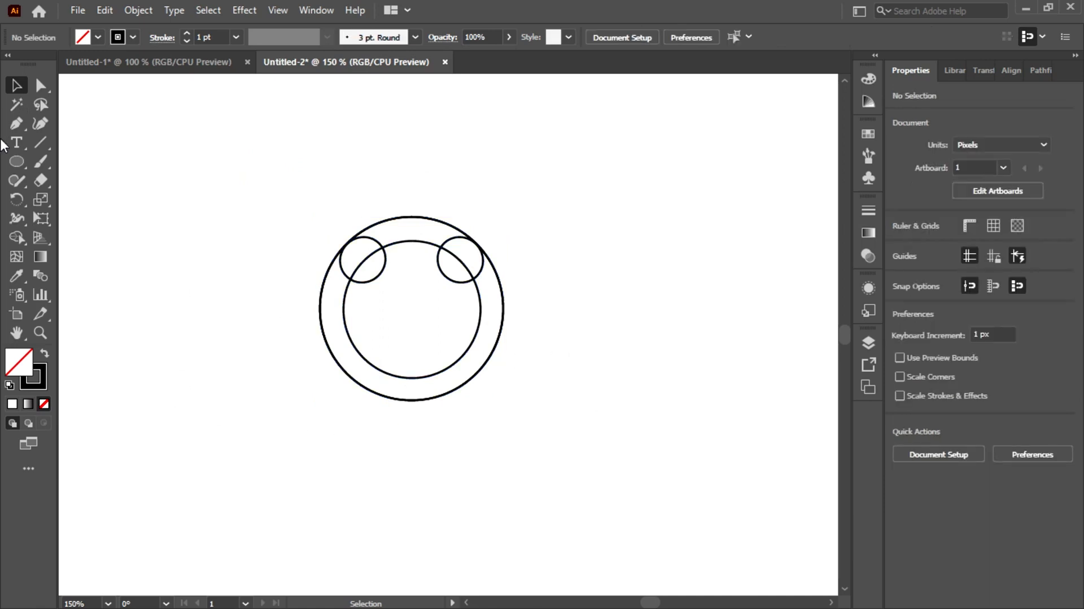
{"action": "left_click", "coordinate": [16, 161]}
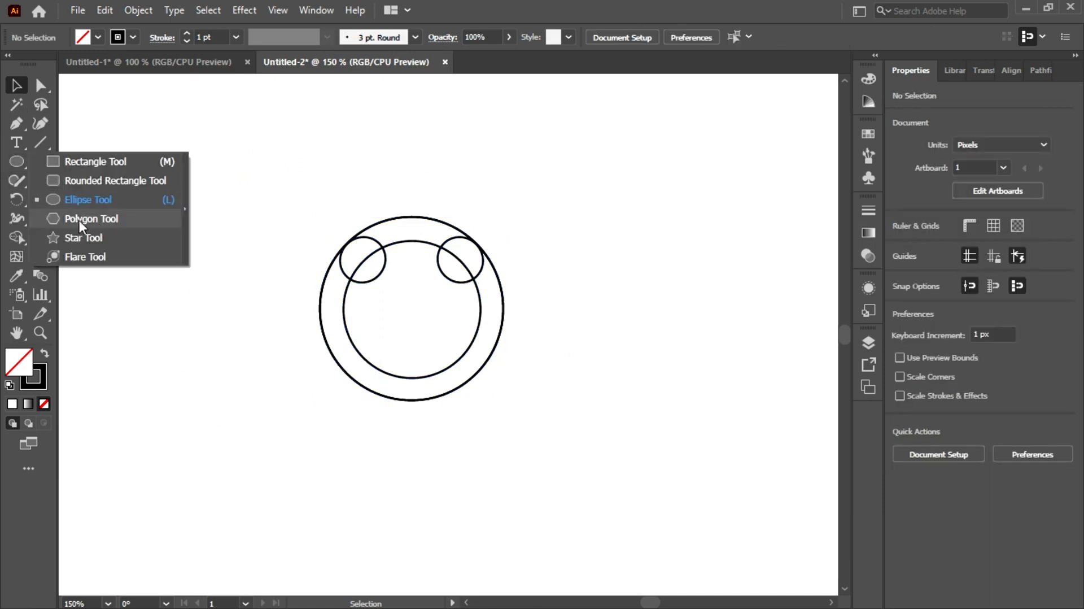
{"action": "left_click", "coordinate": [100, 219]}
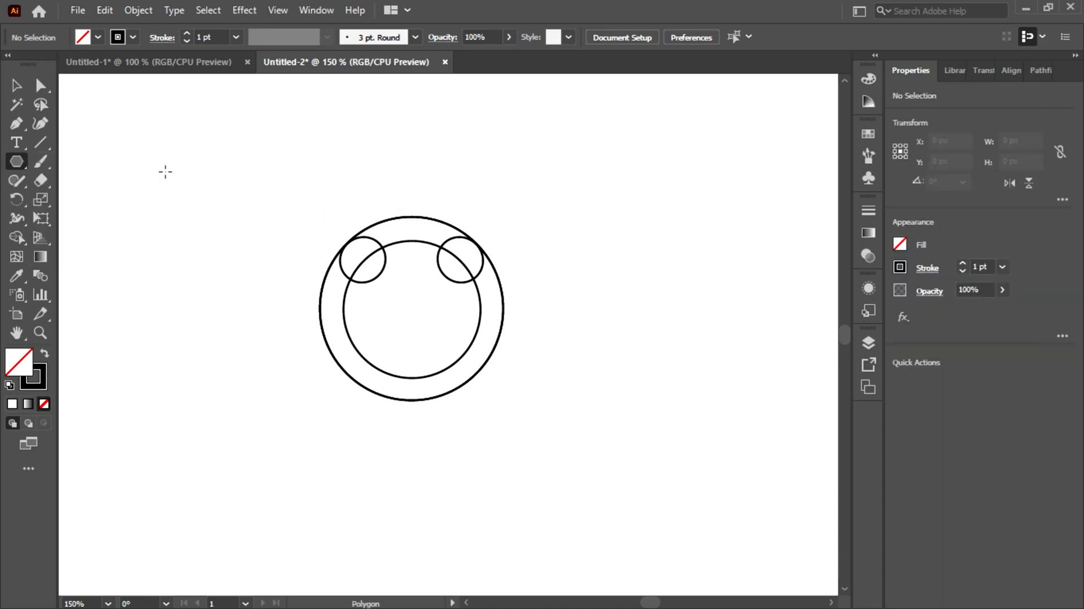
{"action": "left_click", "coordinate": [129, 170]}
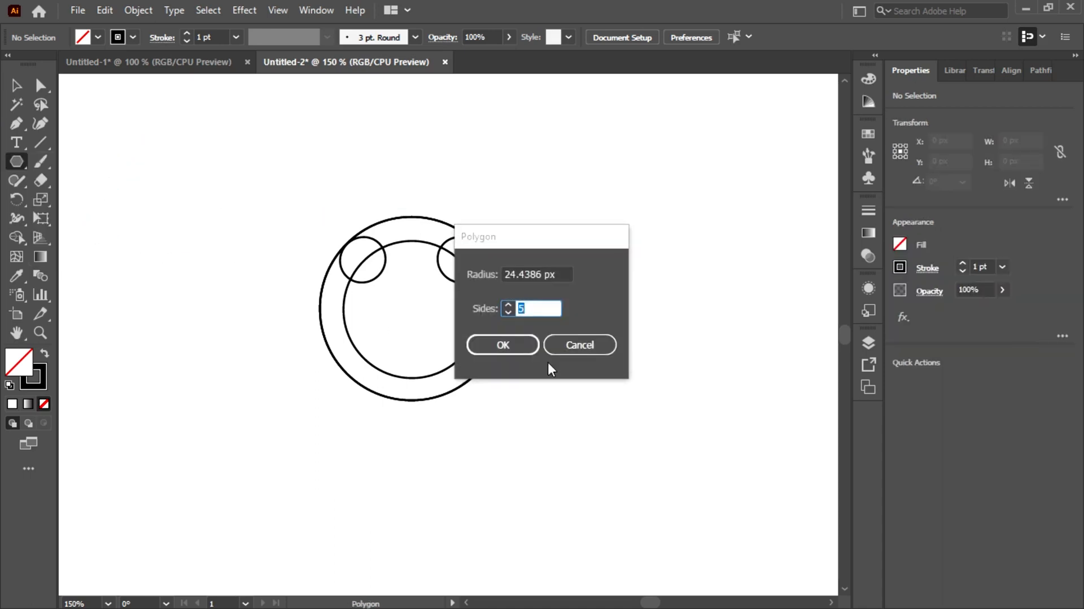
{"action": "left_click", "coordinate": [534, 275]}
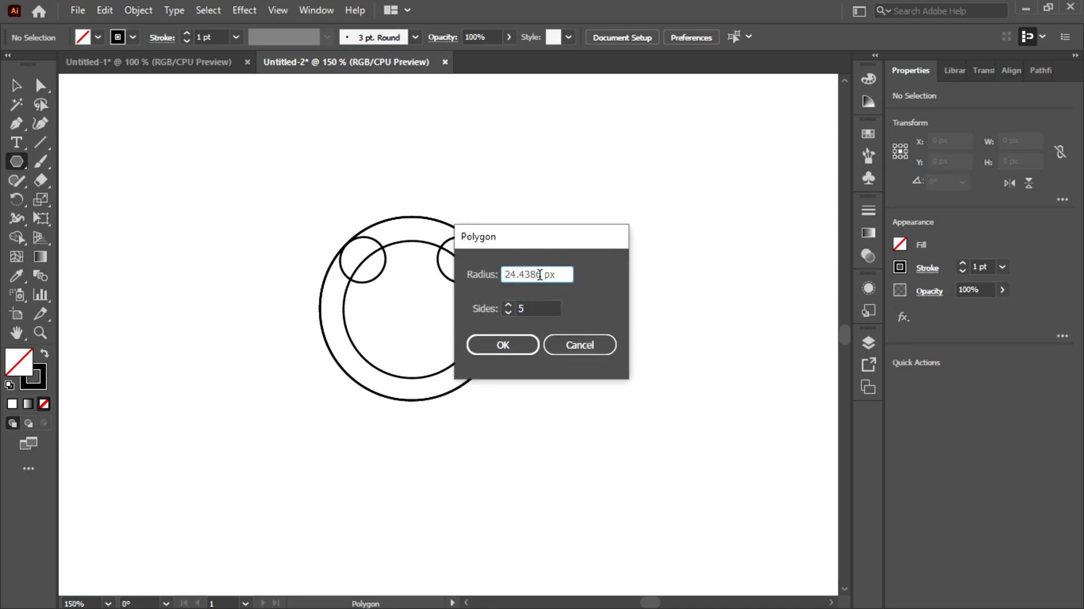
{"action": "double_click", "coordinate": [540, 274]}
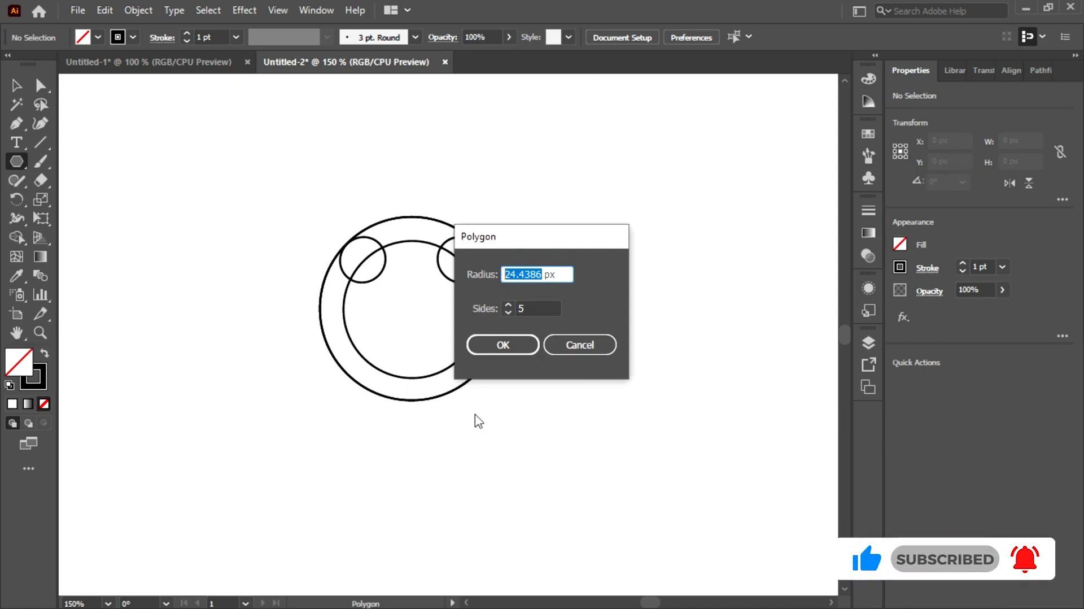
{"action": "type", "text": "75"}
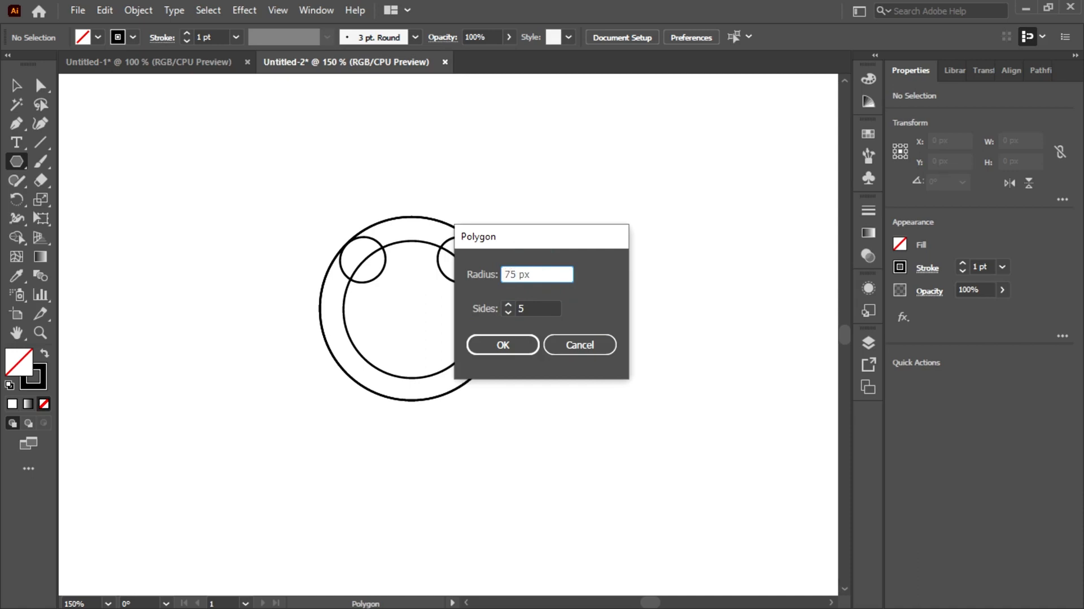
{"action": "left_click", "coordinate": [483, 355]}
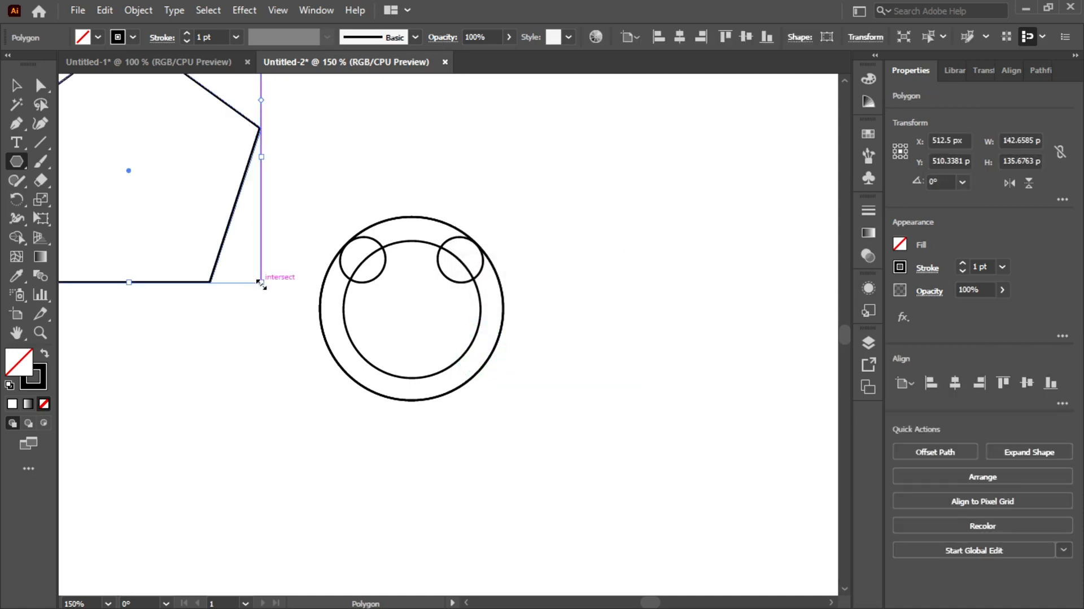
Scale the pentagon down to about 69.7 px by 66.3 px and place it inside the 75 px circle
{"action": "left_click_drag", "start_coordinate": [261, 282], "coordinate": [197, 227]}
{"action": "key", "text": "v"}
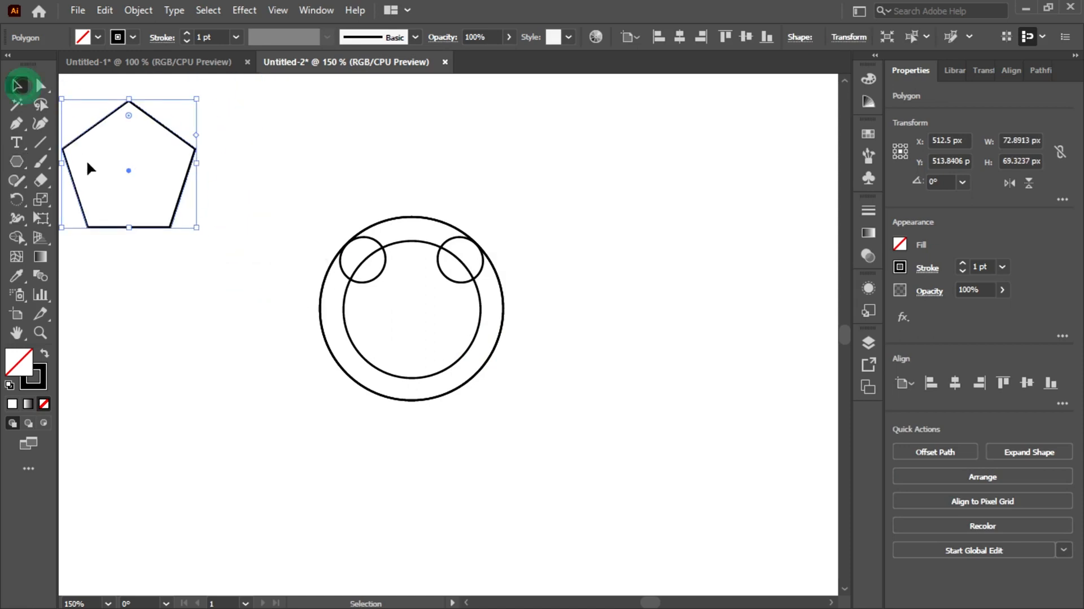
{"action": "left_click_drag", "start_coordinate": [127, 172], "coordinate": [412, 310]}
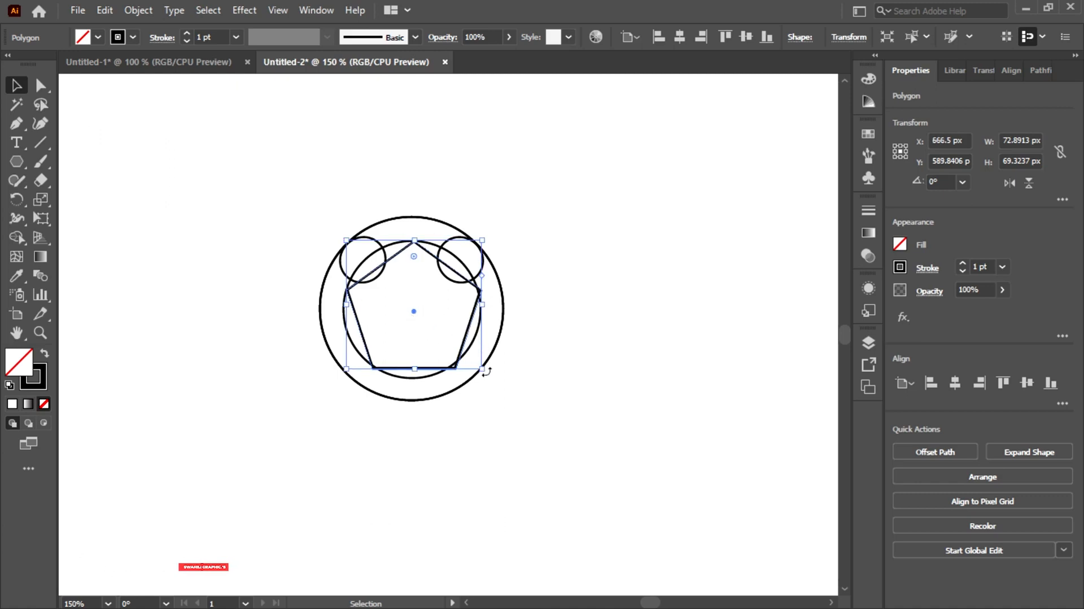
{"action": "left_click_drag", "start_coordinate": [480, 369], "coordinate": [479, 367]}
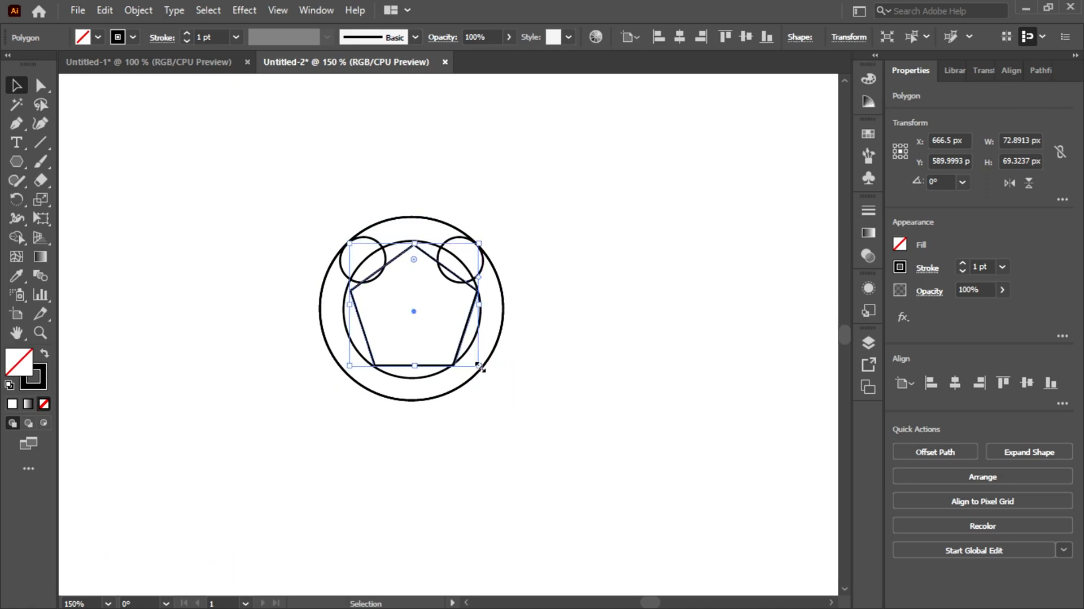
{"action": "scroll", "coordinate": [440, 398], "scroll_direction": "up", "scroll_amount": 2}
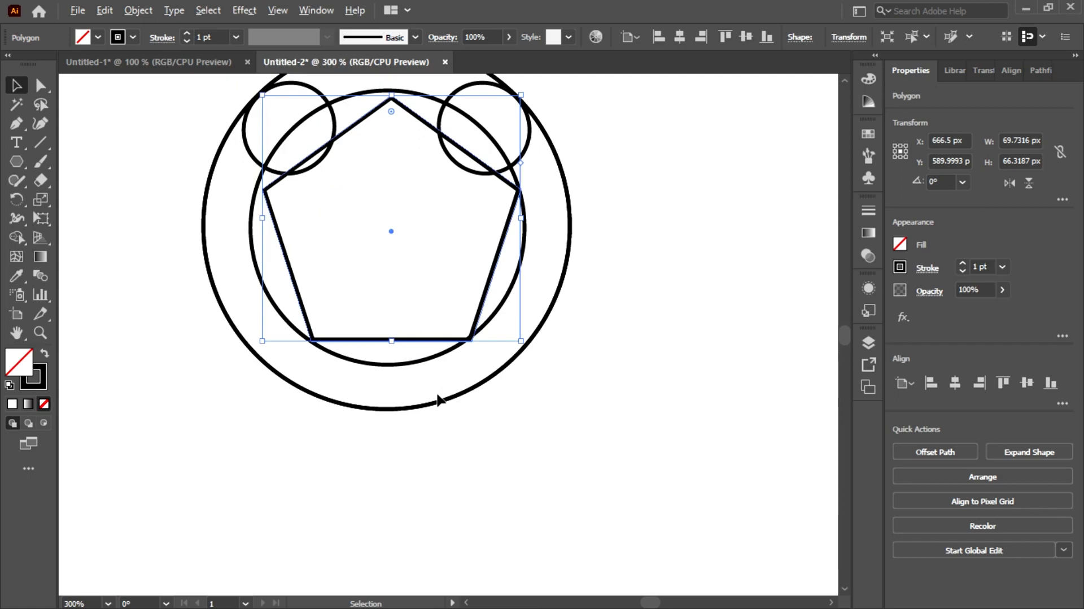
{"action": "scroll", "coordinate": [440, 398], "scroll_direction": "up", "scroll_amount": 1}
{"action": "left_click_drag", "start_coordinate": [382, 226], "coordinate": [415, 378]}
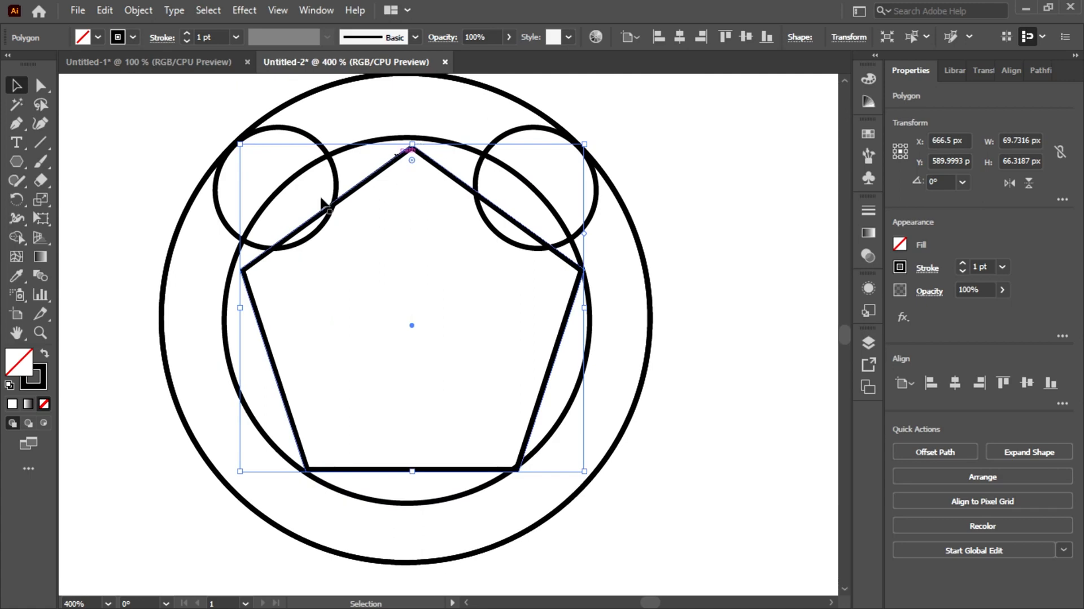
Nudge the pentagon to about X 665.5 px, Y 588.9 px and enlarge it to 71 px wide so its corners meet the inner circle
{"action": "left_click", "coordinate": [147, 187]}
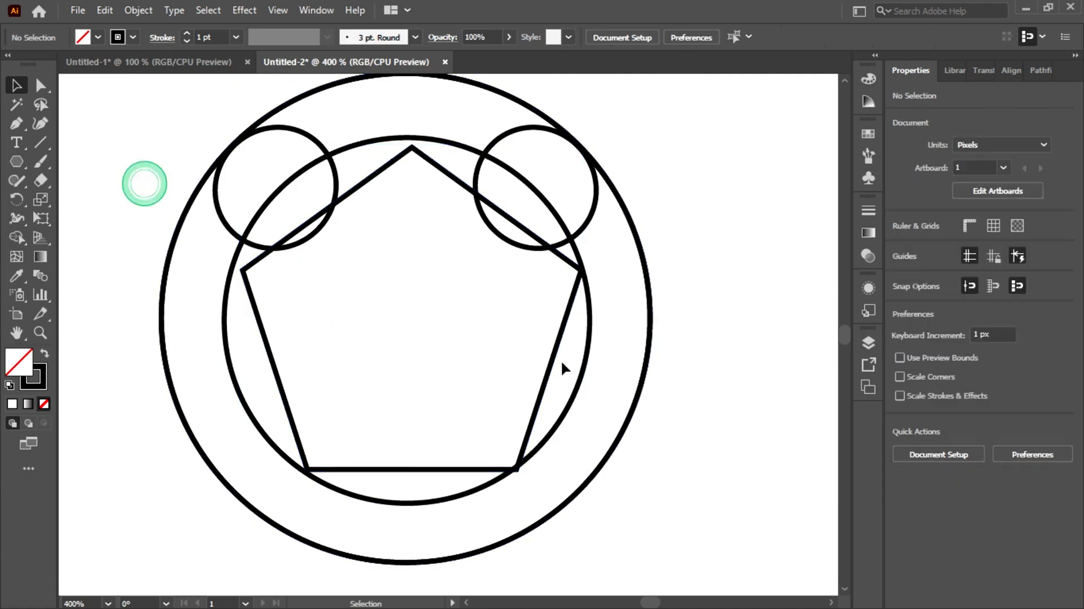
{"action": "left_click", "coordinate": [268, 361]}
{"action": "left_click_drag", "start_coordinate": [410, 318], "coordinate": [408, 318]}
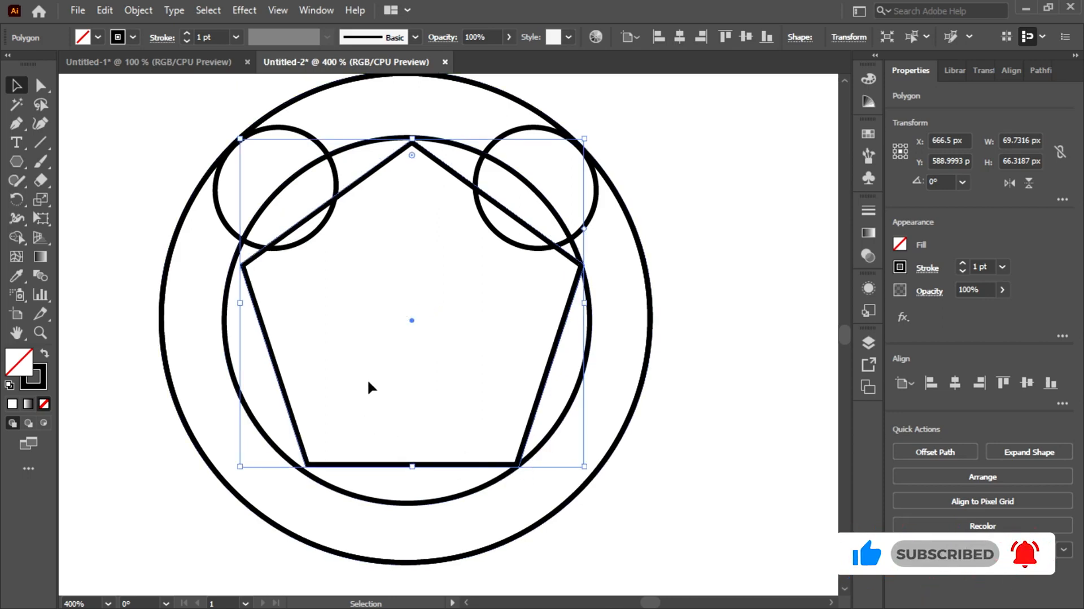
{"action": "key", "text": "Left"}
{"action": "key", "text": "Left"}
{"action": "key", "text": "Right"}
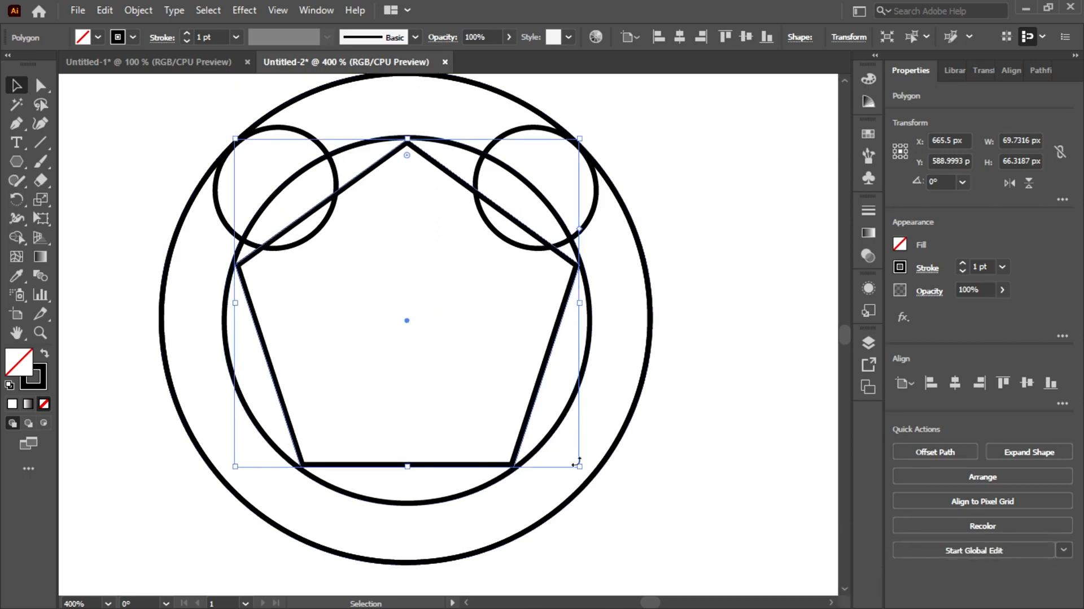
{"action": "left_click_drag", "start_coordinate": [580, 468], "coordinate": [582, 470]}
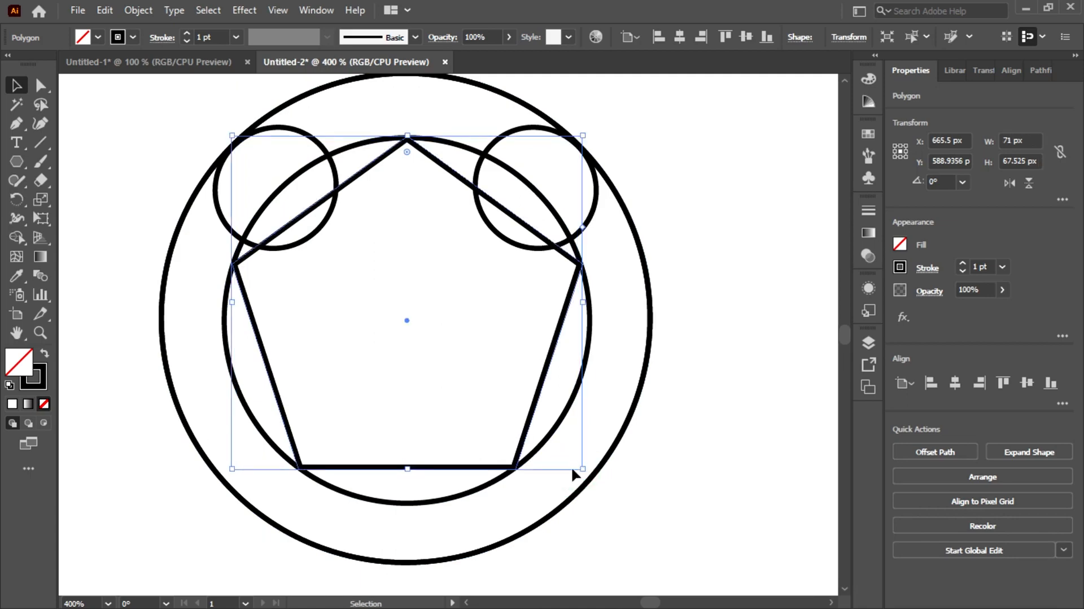
{"action": "left_click", "coordinate": [40, 218]}
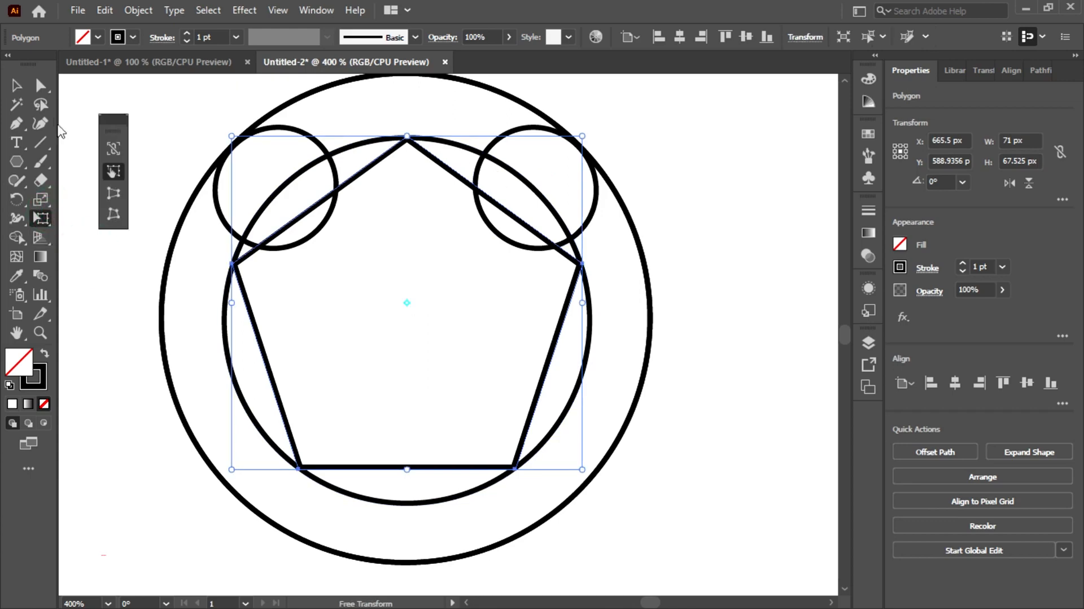
{"action": "left_click", "coordinate": [17, 84]}
{"action": "left_click", "coordinate": [108, 140]}
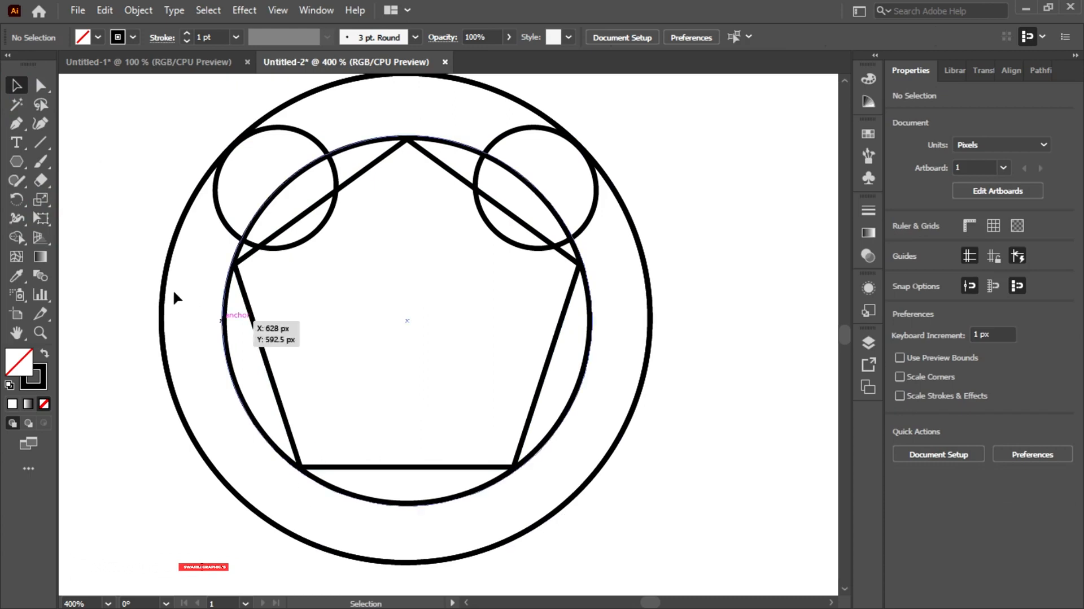
Using Shape Builder on all shapes, remove every region except the upper ring band and the small-circle parts above the pentagon's edges
{"action": "scroll", "coordinate": [332, 290], "scroll_direction": "down", "scroll_amount": 1}
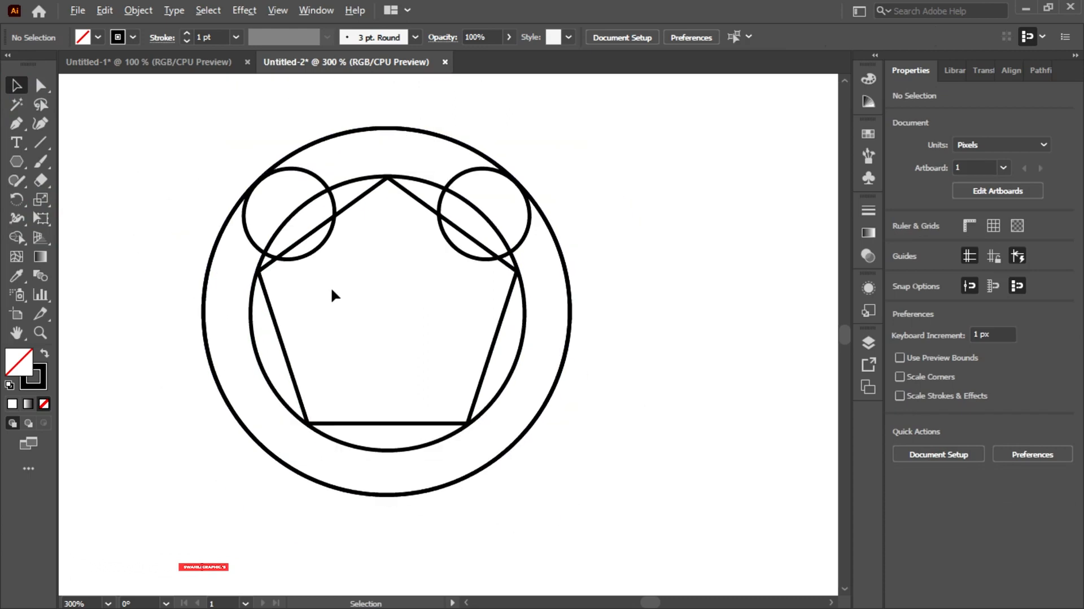
{"action": "left_click_drag", "start_coordinate": [273, 222], "coordinate": [593, 513]}
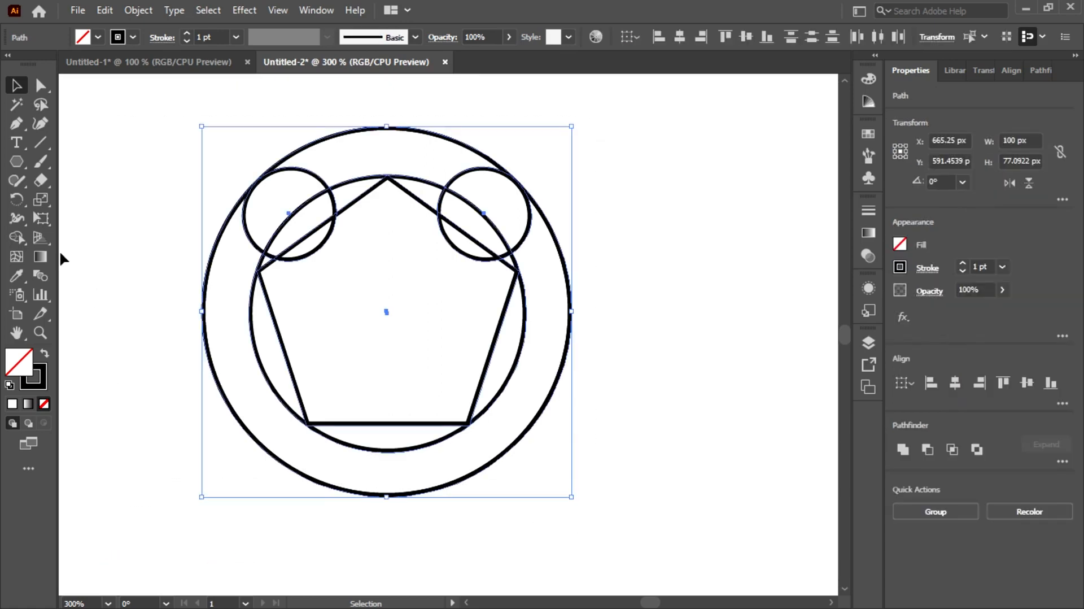
{"action": "left_click", "coordinate": [23, 245]}
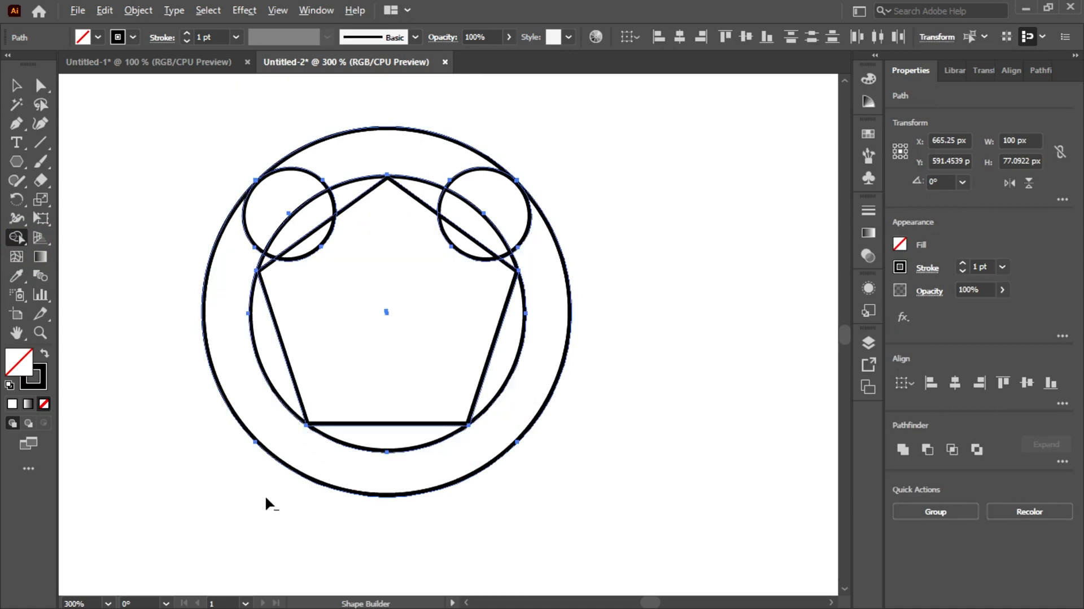
{"action": "mouse_move", "coordinate": [225, 470]}
{"action": "left_mouse_down"}
{"action": "mouse_move", "coordinate": [284, 458]}
{"action": "mouse_move", "coordinate": [353, 389]}
{"action": "left_mouse_up"}
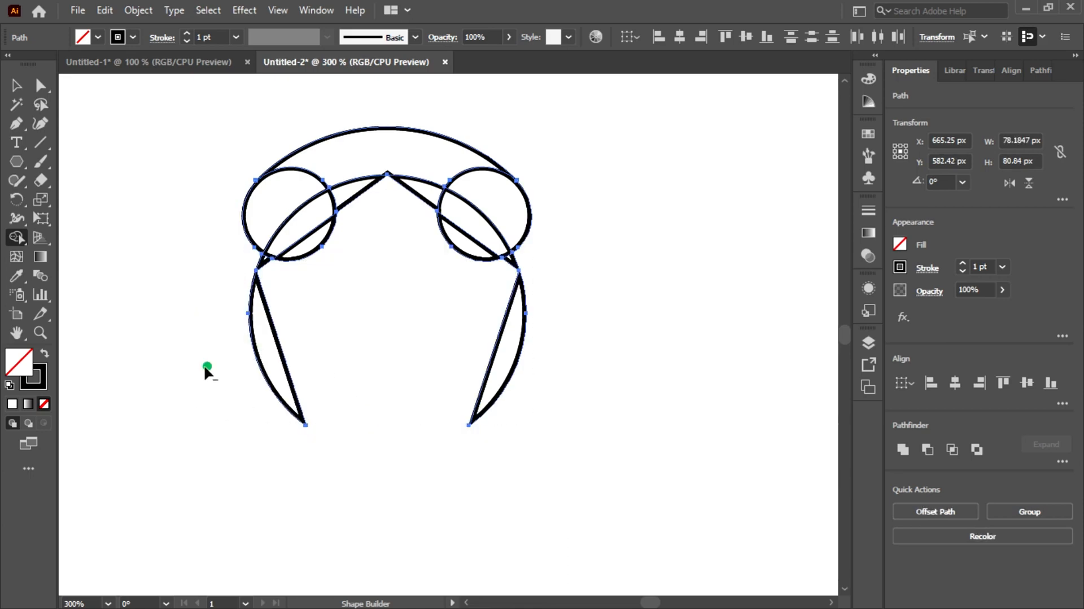
{"action": "left_click_drag", "start_coordinate": [206, 368], "coordinate": [263, 293]}
{"action": "mouse_move", "coordinate": [470, 332]}
{"action": "left_mouse_down"}
{"action": "mouse_move", "coordinate": [571, 298]}
{"action": "mouse_move", "coordinate": [532, 276]}
{"action": "left_mouse_up"}
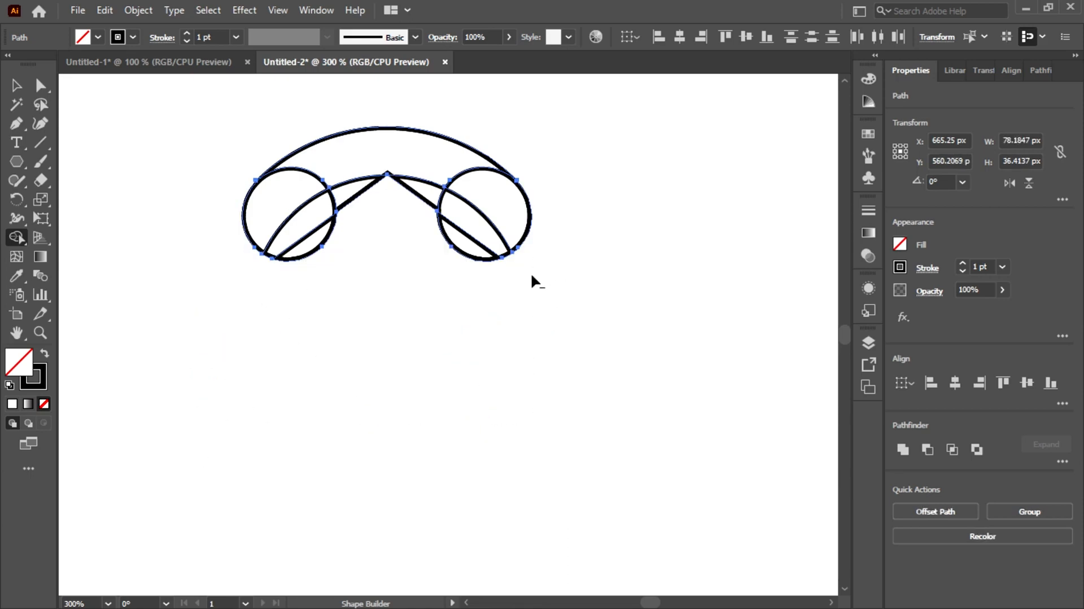
{"action": "left_click", "coordinate": [448, 256], "text": "alt"}
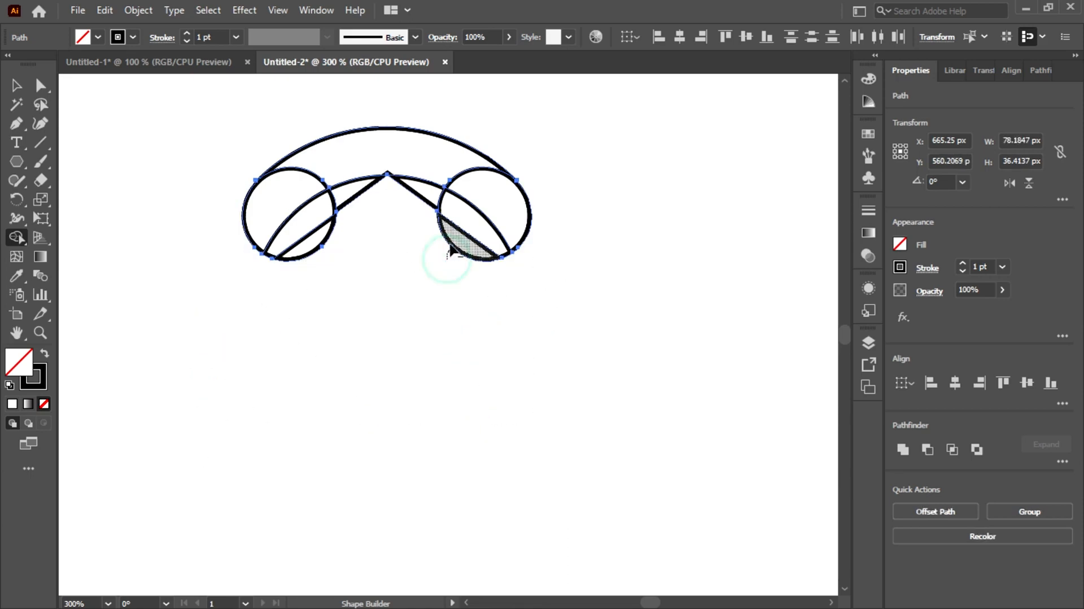
{"action": "left_click_drag", "start_coordinate": [335, 259], "coordinate": [313, 250]}
{"action": "mouse_move", "coordinate": [373, 223]}
{"action": "left_mouse_down"}
{"action": "mouse_move", "coordinate": [354, 195]}
{"action": "mouse_move", "coordinate": [421, 198]}
{"action": "left_mouse_up"}
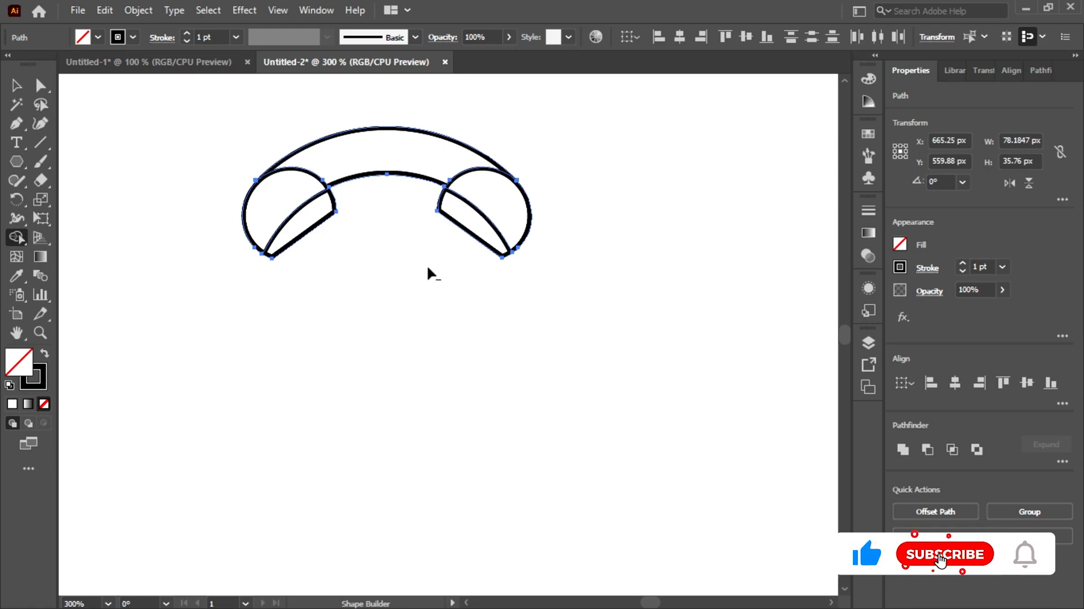
Merge the upper ring band and the remaining pieces of both small circles into one handset shape with Shape Builder
{"action": "left_click", "coordinate": [475, 218]}
{"action": "left_click_drag", "start_coordinate": [476, 218], "coordinate": [482, 207]}
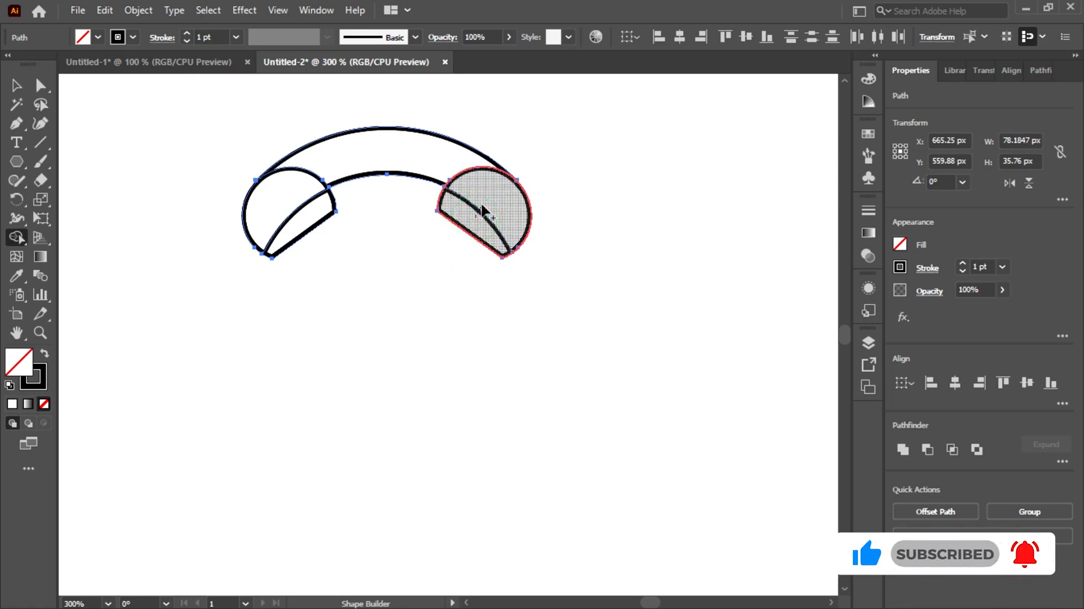
{"action": "mouse_move", "coordinate": [470, 169]}
{"action": "left_mouse_down"}
{"action": "mouse_move", "coordinate": [433, 150]}
{"action": "mouse_move", "coordinate": [367, 145]}
{"action": "mouse_move", "coordinate": [319, 150]}
{"action": "mouse_move", "coordinate": [301, 177]}
{"action": "left_mouse_up"}
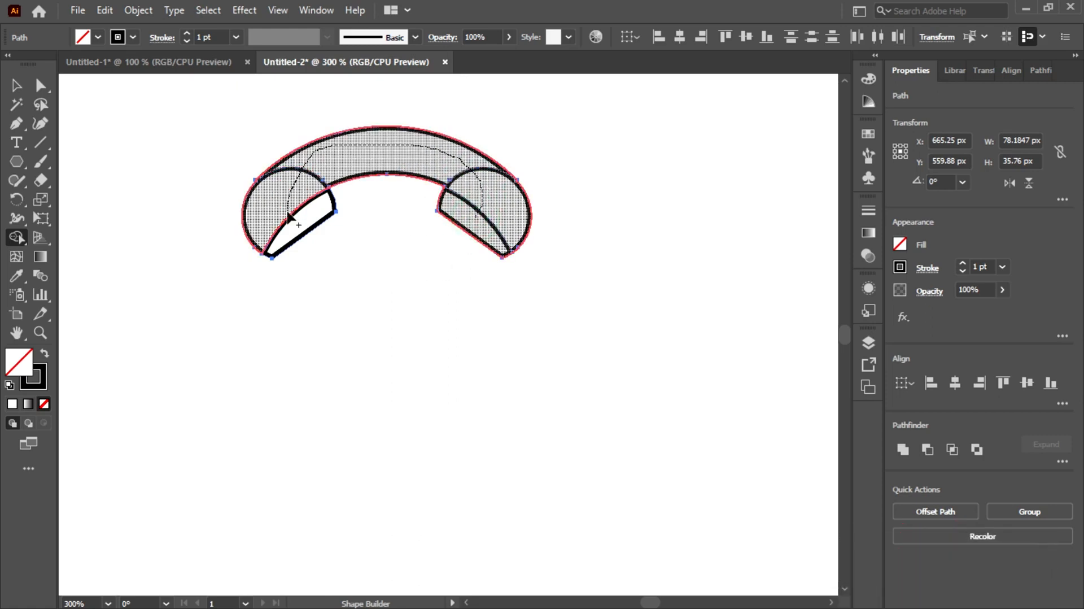
{"action": "left_click_drag", "start_coordinate": [288, 216], "coordinate": [272, 224]}
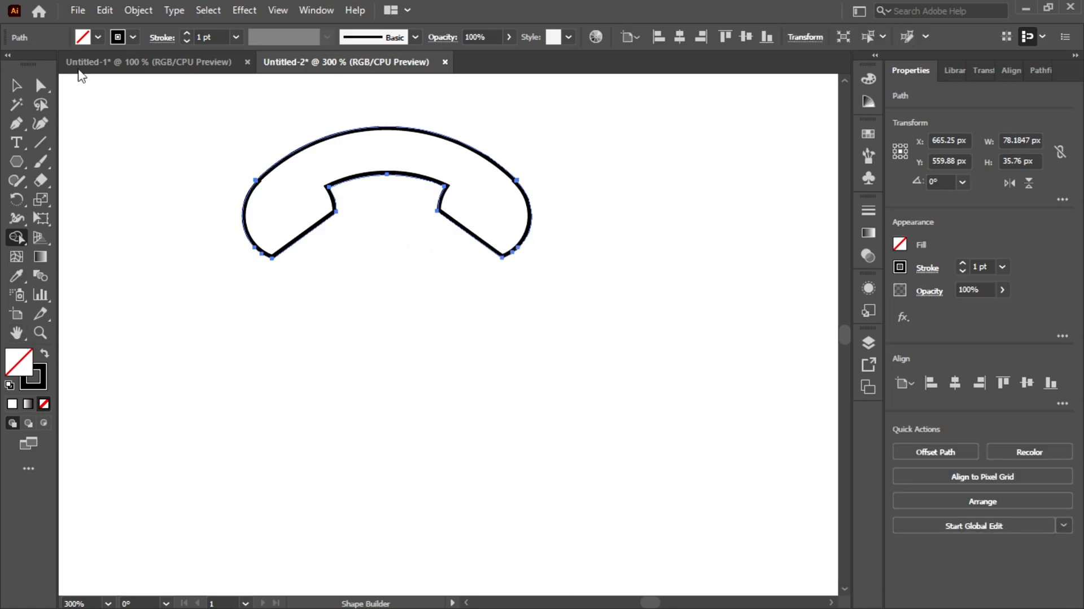
Fill the merged handset shape with black and keep it selected
{"action": "left_click", "coordinate": [100, 37]}
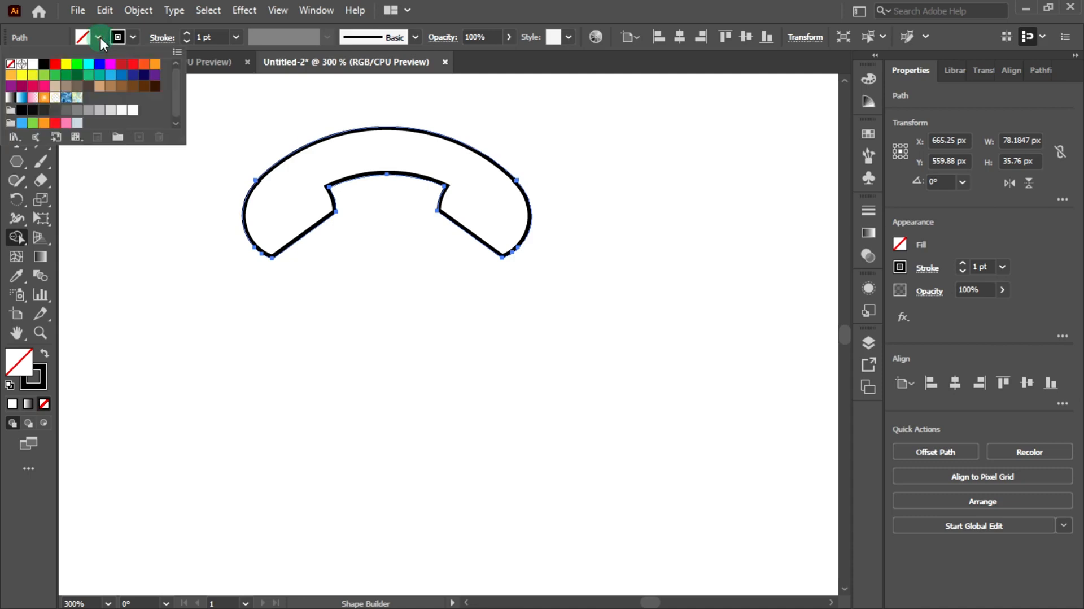
{"action": "left_click", "coordinate": [44, 63]}
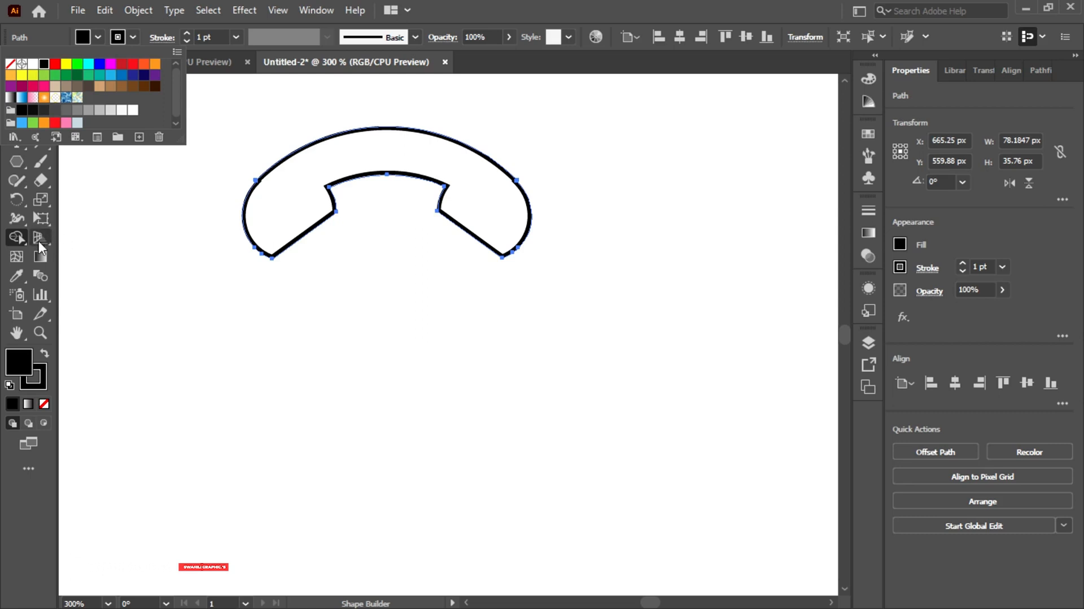
{"action": "left_click", "coordinate": [17, 241]}
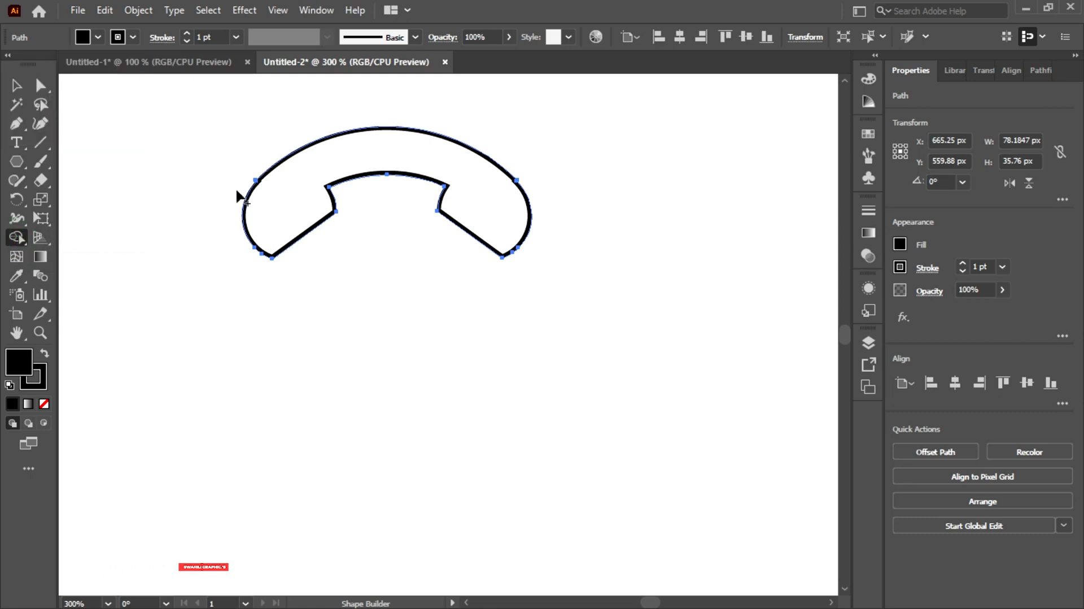
{"action": "left_click", "coordinate": [273, 208]}
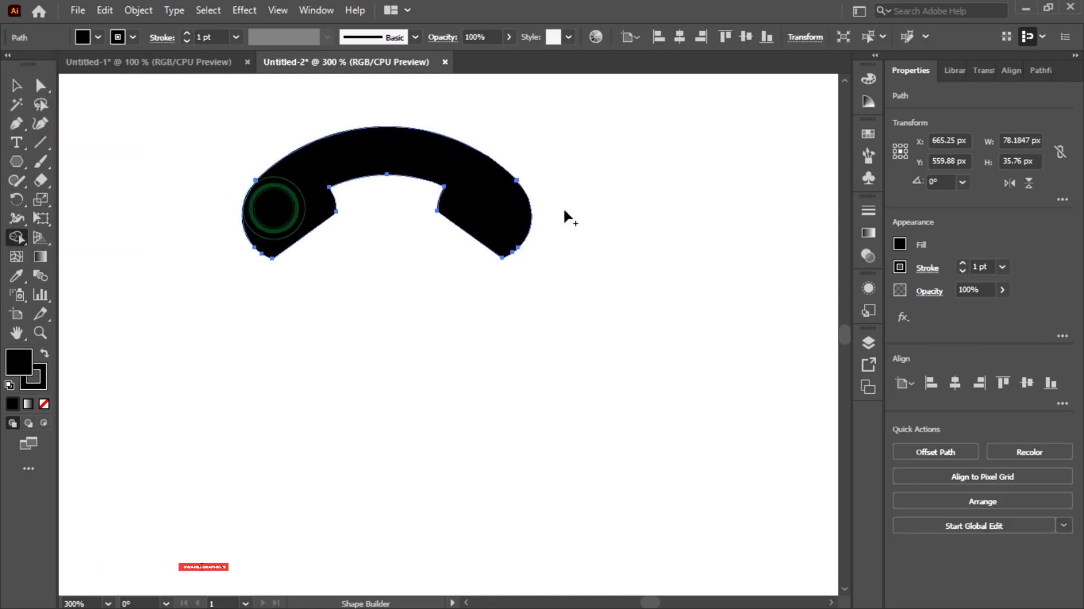
{"action": "left_click", "coordinate": [16, 84]}
{"action": "scroll", "coordinate": [440, 271], "scroll_direction": "up", "scroll_amount": 3}
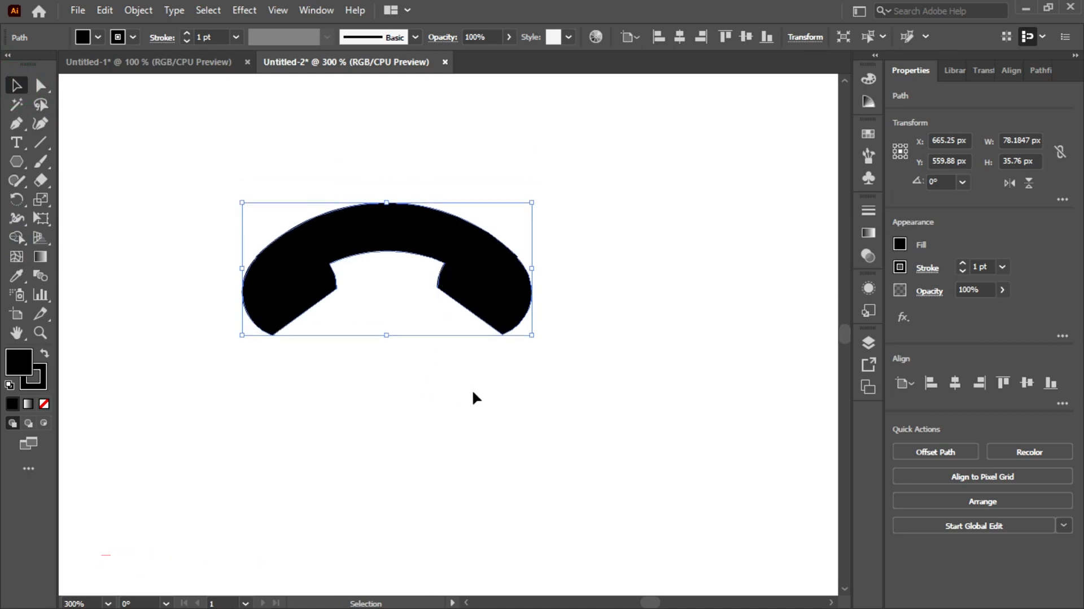
Draw an 84 px circle with the Ellipse tool, starting from the handset's centre and enclosing the whole handset
{"action": "left_click", "coordinate": [541, 456]}
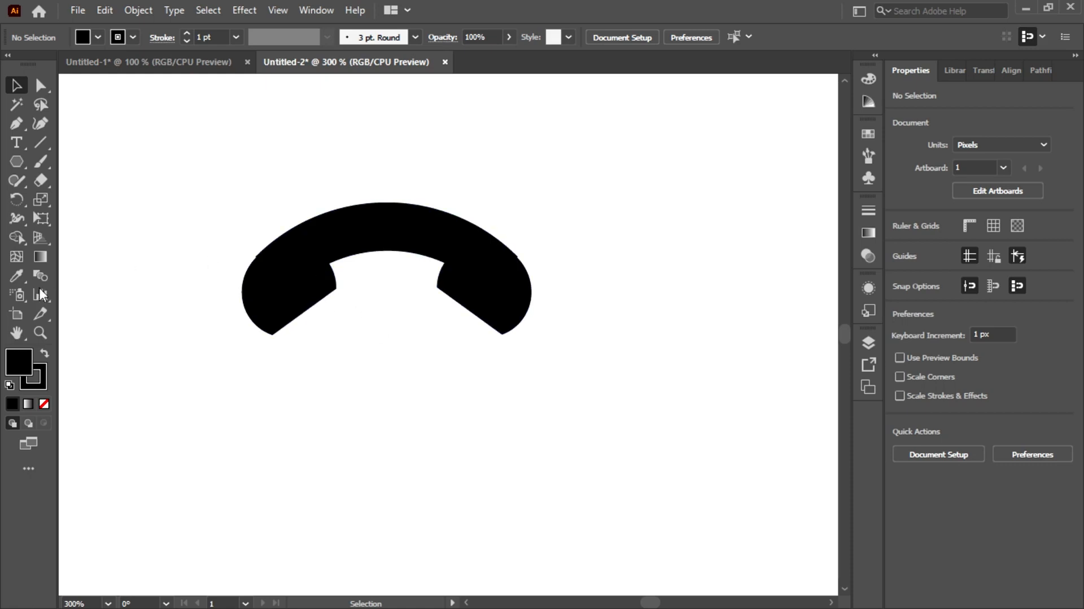
{"action": "left_click", "coordinate": [18, 163]}
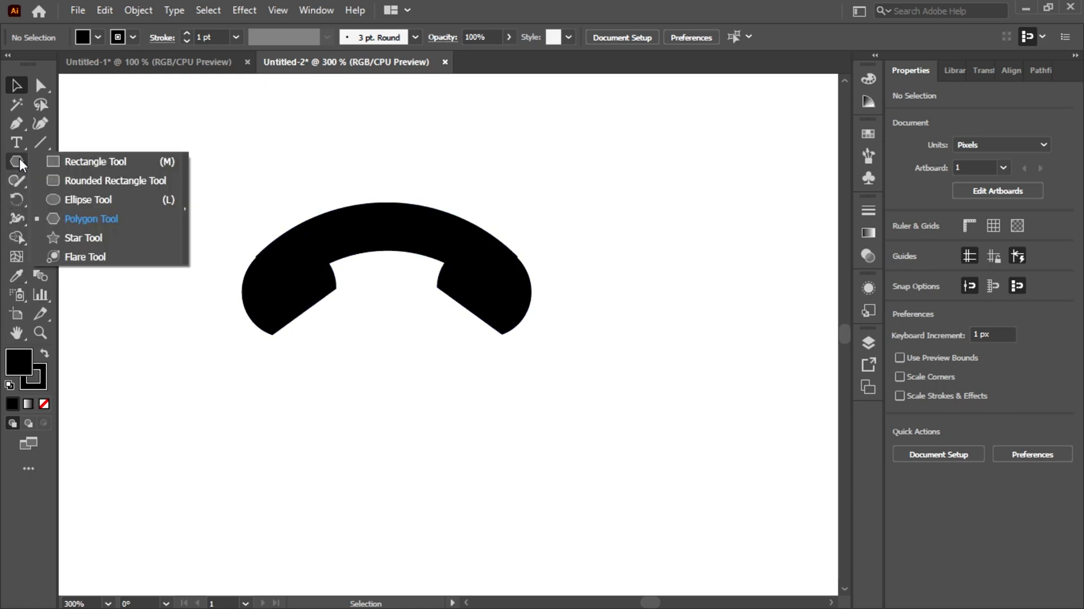
{"action": "left_click", "coordinate": [90, 201]}
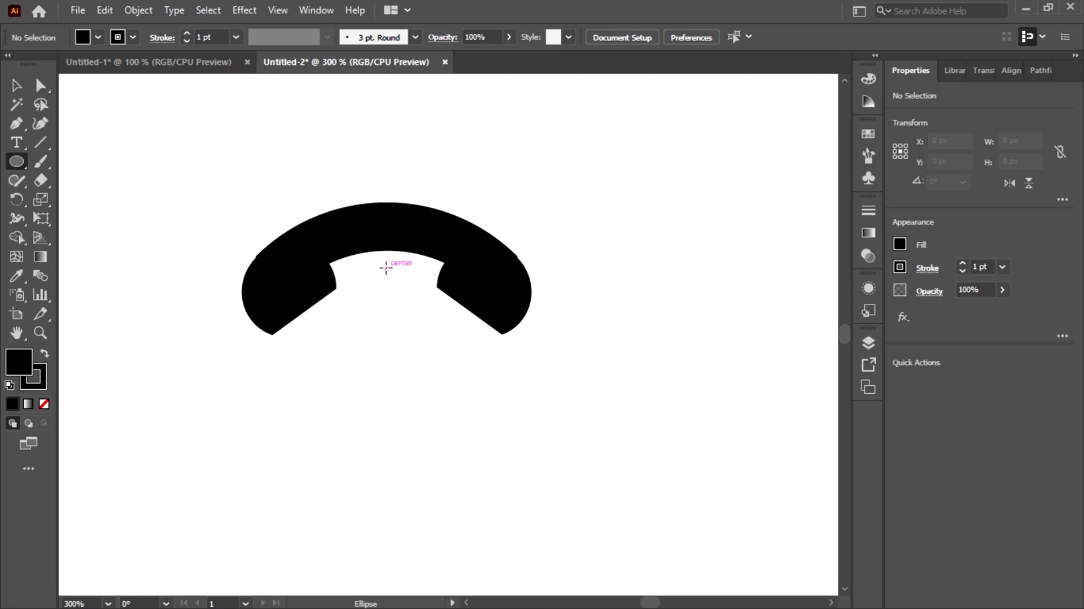
{"action": "left_click_drag", "start_coordinate": [386, 268], "coordinate": [475, 423]}
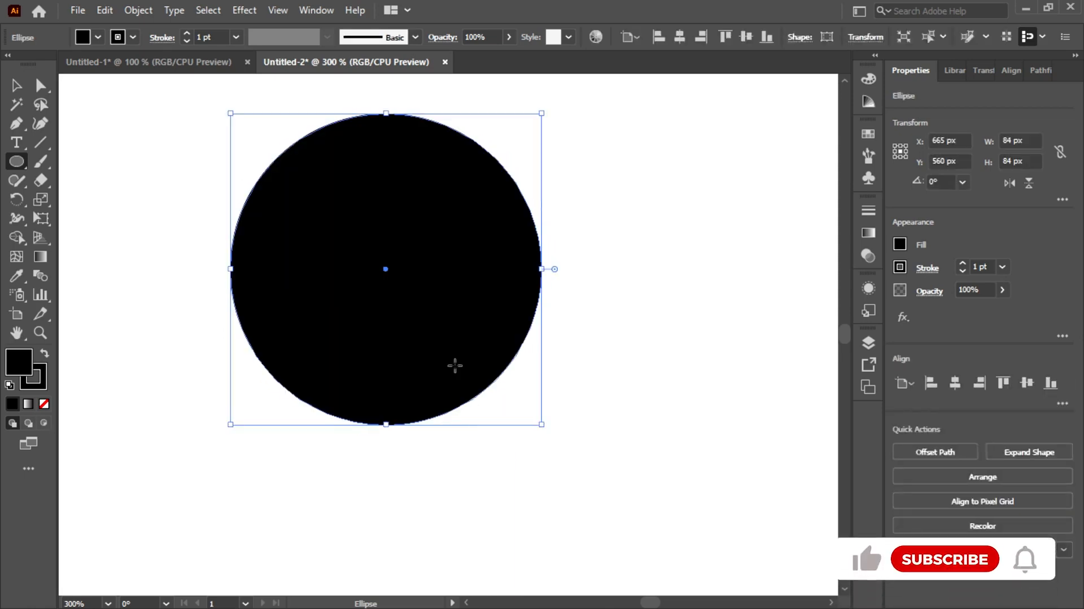
Remove the circle's fill and set its black stroke to 3 pt
{"action": "left_click", "coordinate": [97, 38]}
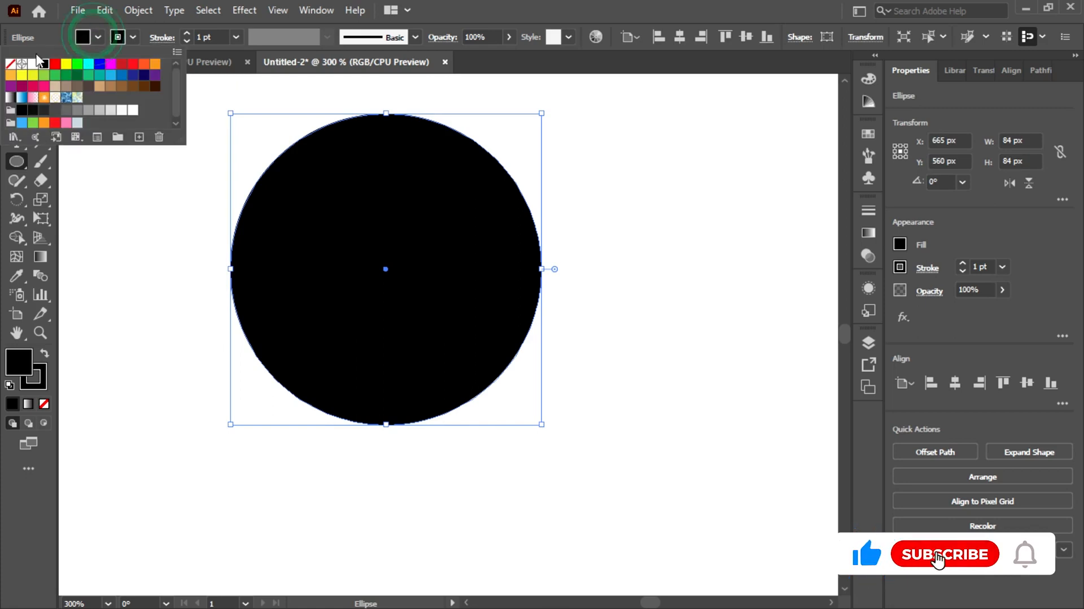
{"action": "left_click", "coordinate": [11, 63]}
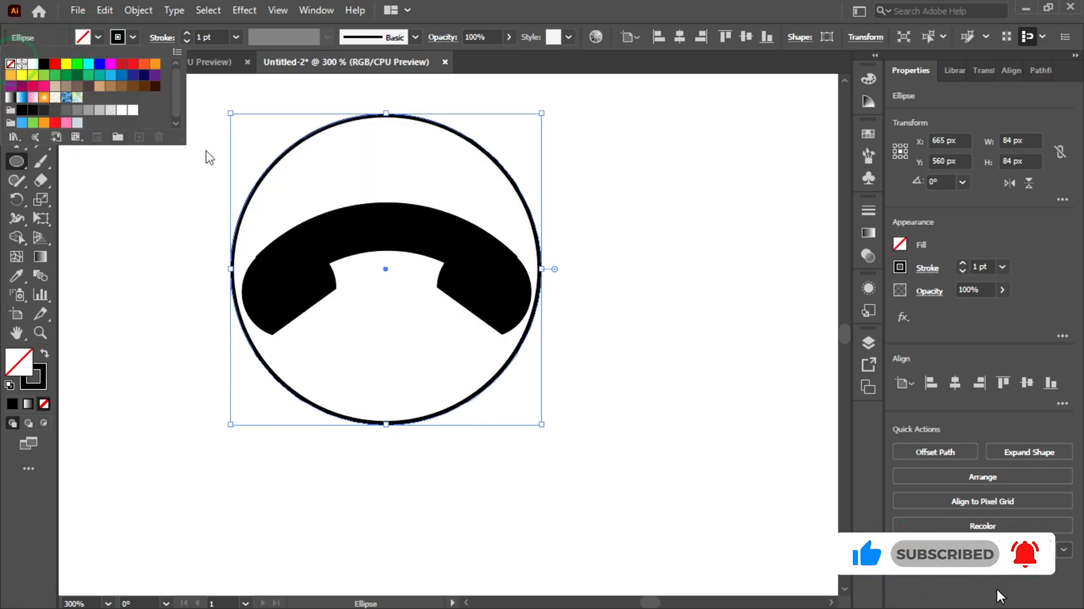
{"action": "left_click", "coordinate": [226, 38]}
{"action": "scroll", "coordinate": [226, 37], "scroll_direction": "up", "scroll_amount": 5}
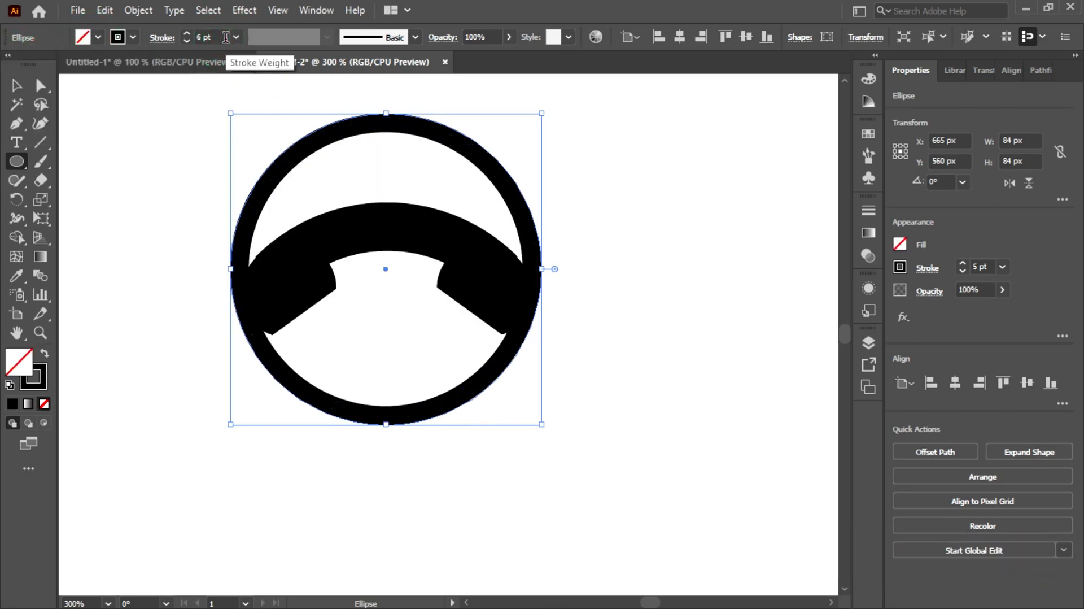
{"action": "scroll", "coordinate": [226, 37], "scroll_direction": "down", "scroll_amount": 2}
{"action": "scroll", "coordinate": [226, 37], "scroll_direction": "down", "scroll_amount": 1}
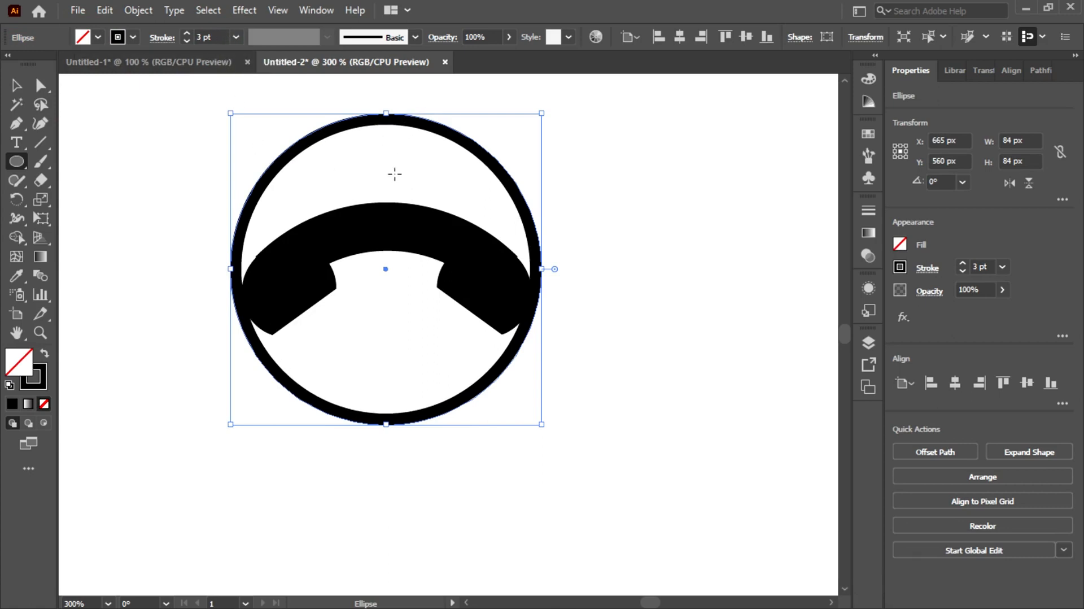
Shift the ring down to about Y 564 px and widen it to 85 px so it fits around the handset
{"action": "key", "text": "Down"}
{"action": "key", "text": "Down"}
{"action": "key", "text": "Down"}
{"action": "key", "text": "Down"}
{"action": "key", "text": "Down"}
{"action": "key", "text": "Down"}
{"action": "key", "text": "Down"}
{"action": "key", "text": "Down"}
{"action": "key", "text": "Down"}
{"action": "key", "text": "Down"}
{"action": "key", "text": "Down"}
{"action": "key", "text": "Down"}
{"action": "key", "text": "Down"}
{"action": "key", "text": "Down"}
{"action": "key", "text": "Down"}
{"action": "key", "text": "v"}
{"action": "left_click", "coordinate": [462, 420]}
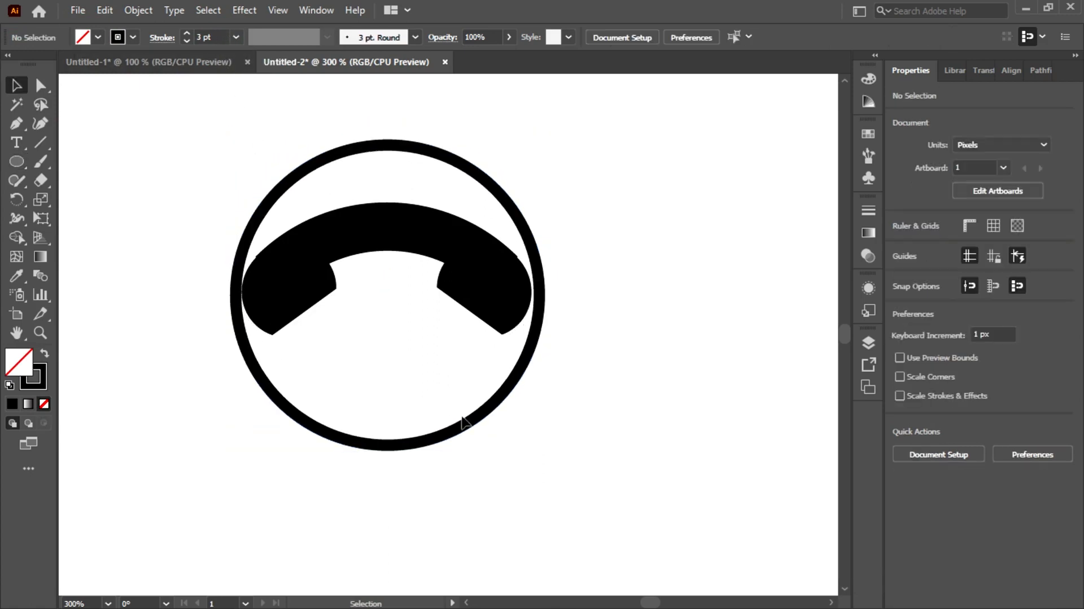
{"action": "left_click_drag", "start_coordinate": [406, 445], "coordinate": [406, 433]}
Align the ring and the handset to each other on both their horizontal and vertical centres, and deselect them
{"action": "key", "text": "ctrl+a"}
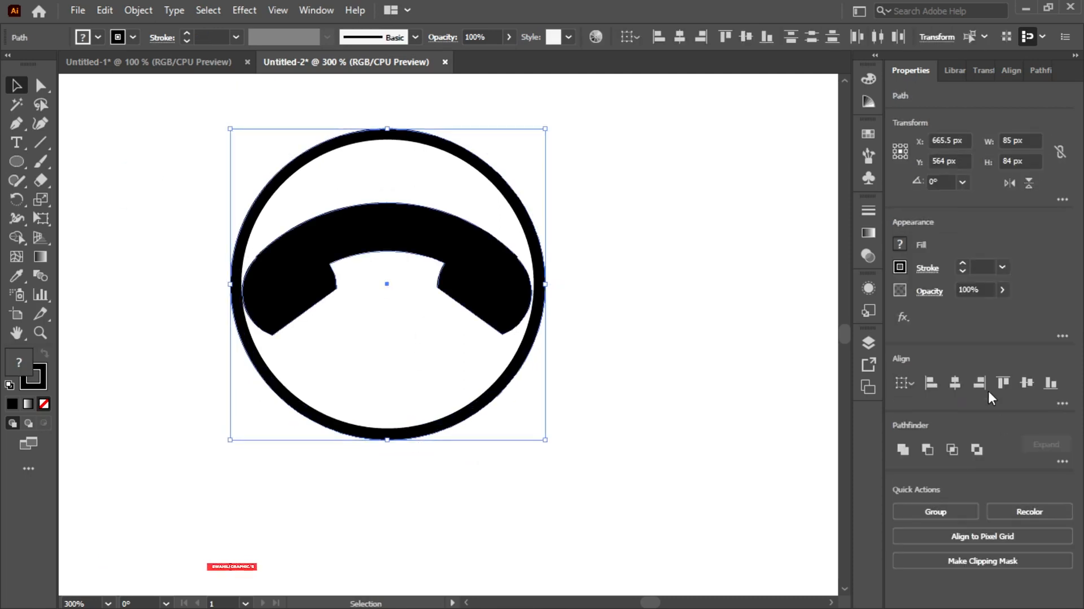
{"action": "left_click", "coordinate": [956, 381]}
{"action": "left_click", "coordinate": [1027, 382]}
{"action": "left_click", "coordinate": [406, 357]}
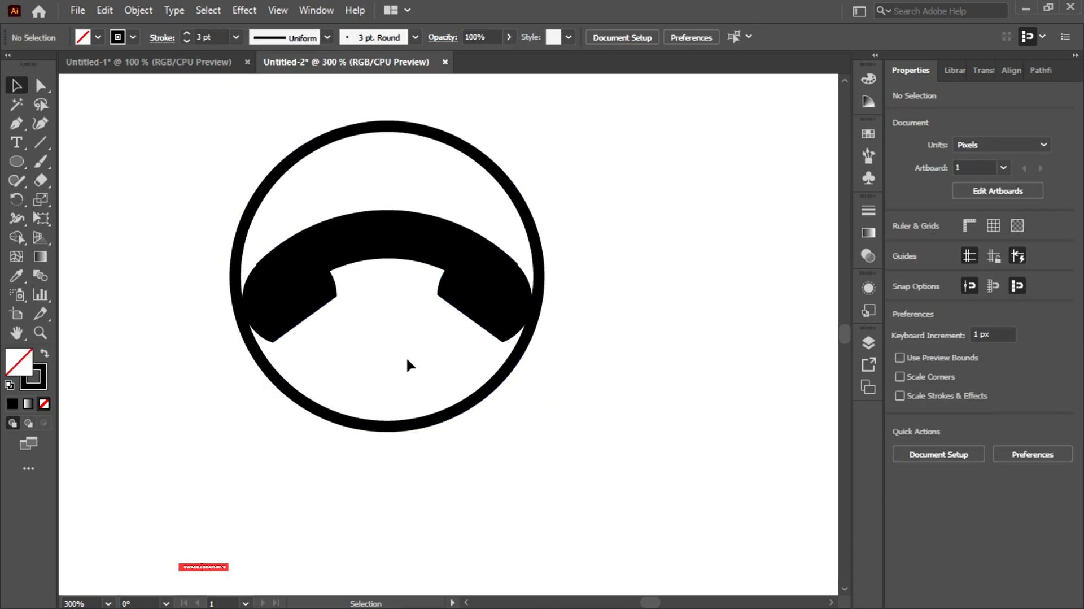
{"action": "scroll", "coordinate": [407, 361], "scroll_direction": "down", "scroll_amount": 4}
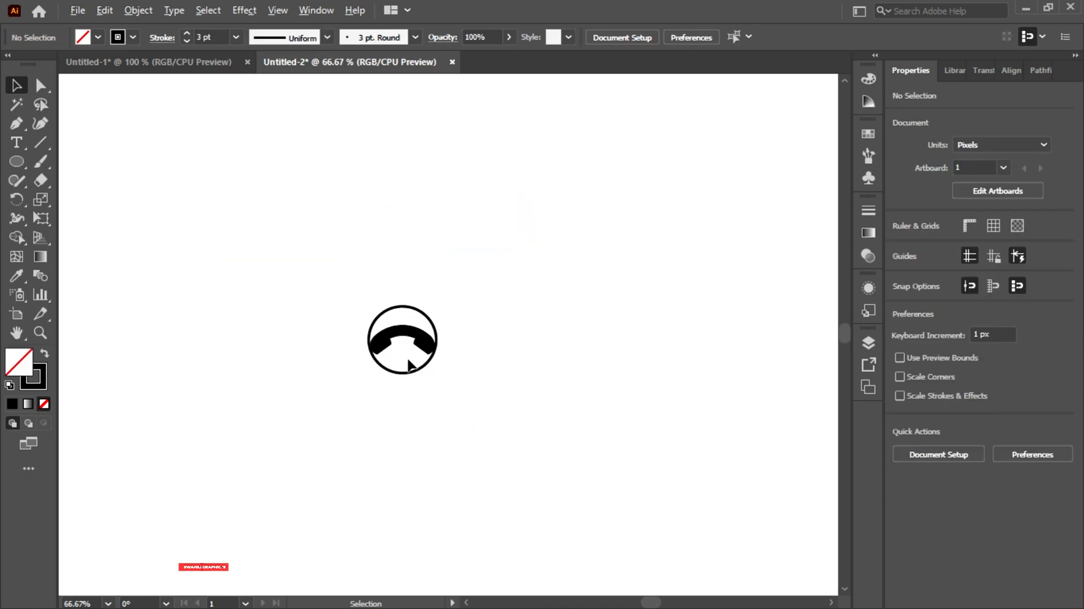
{"action": "scroll", "coordinate": [408, 364], "scroll_direction": "up", "scroll_amount": 5}
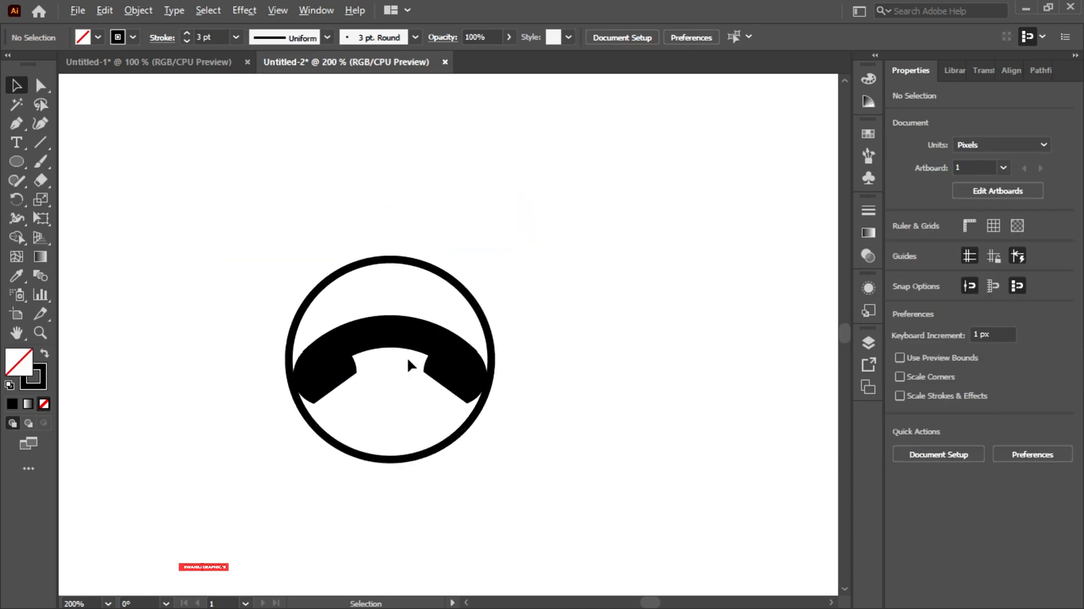